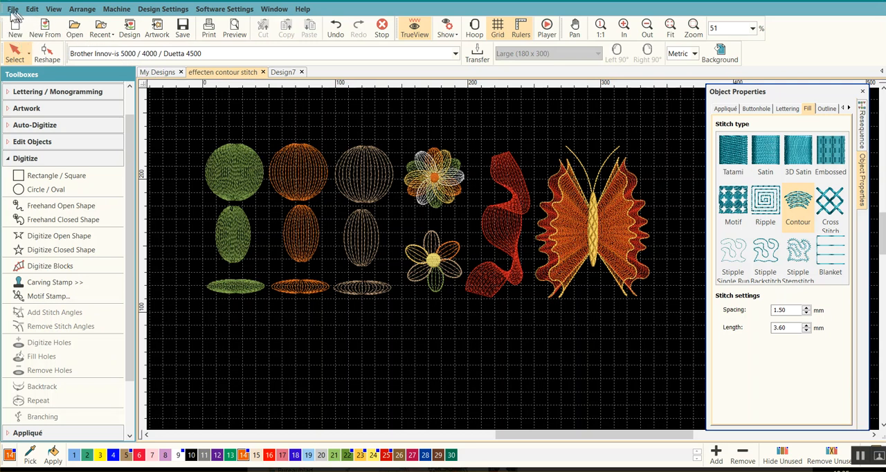
Create a new blank design and set its solid background color to black.
click(15, 30)
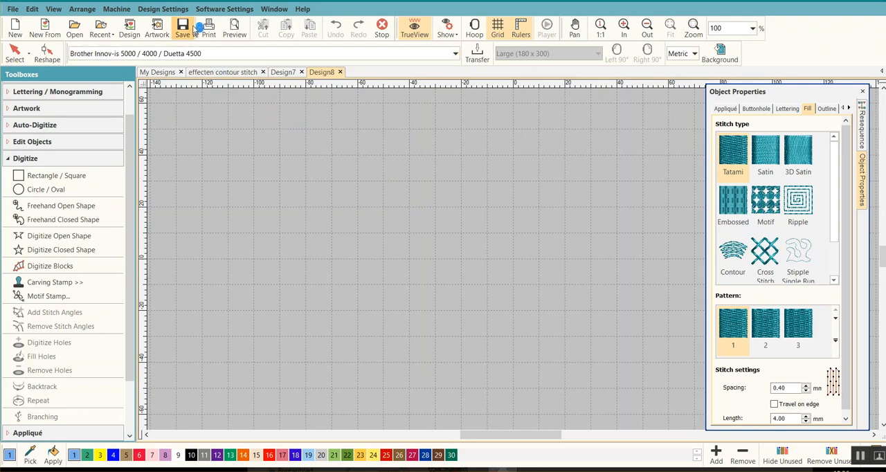
click(159, 11)
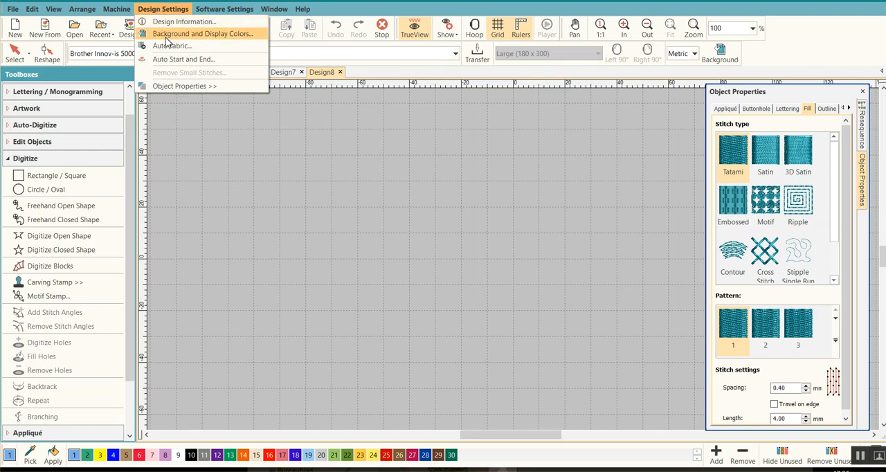
click(226, 36)
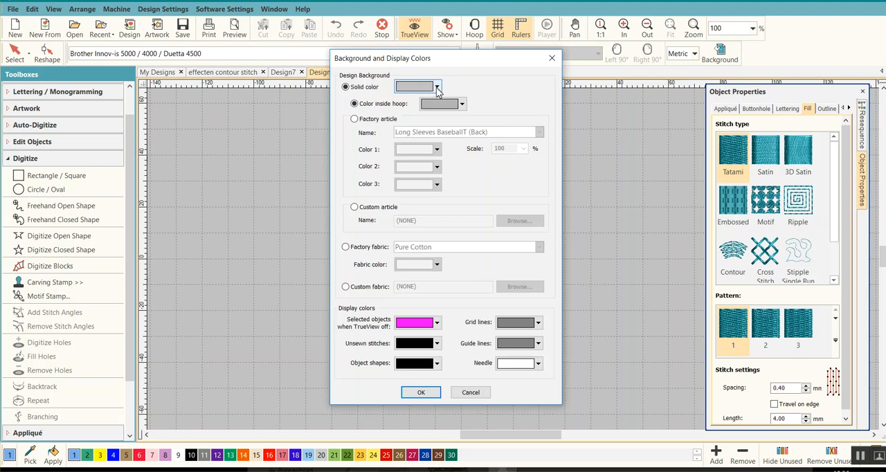
click(436, 87)
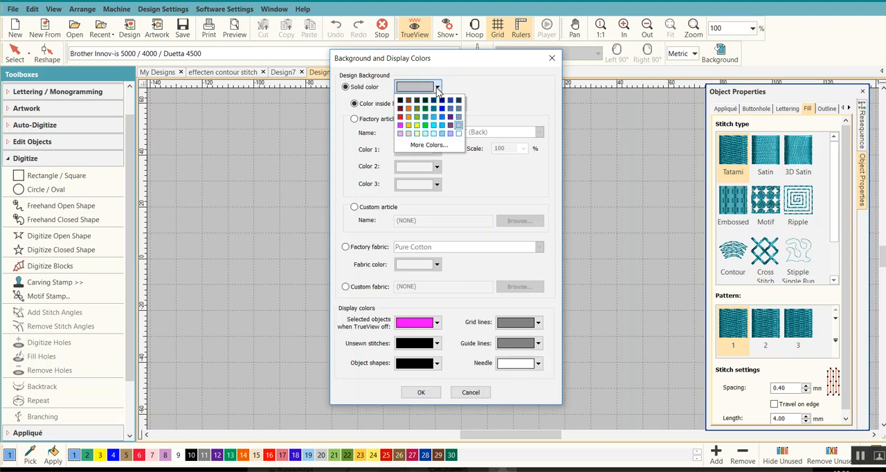
click(400, 102)
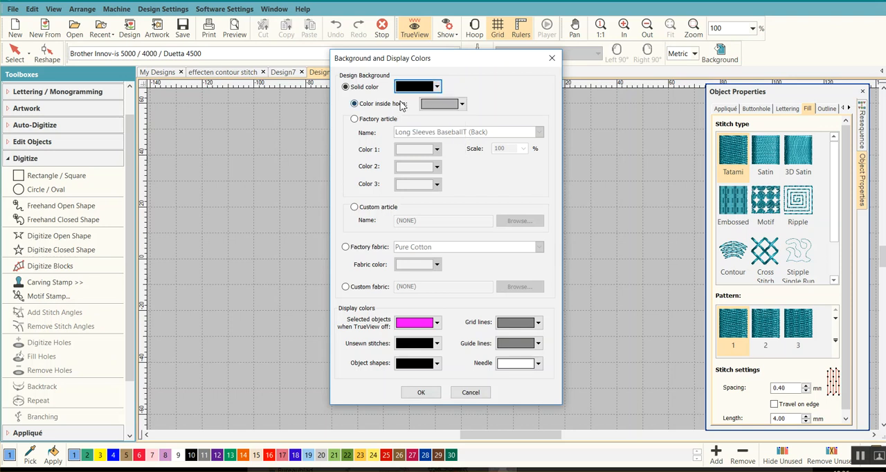
click(421, 393)
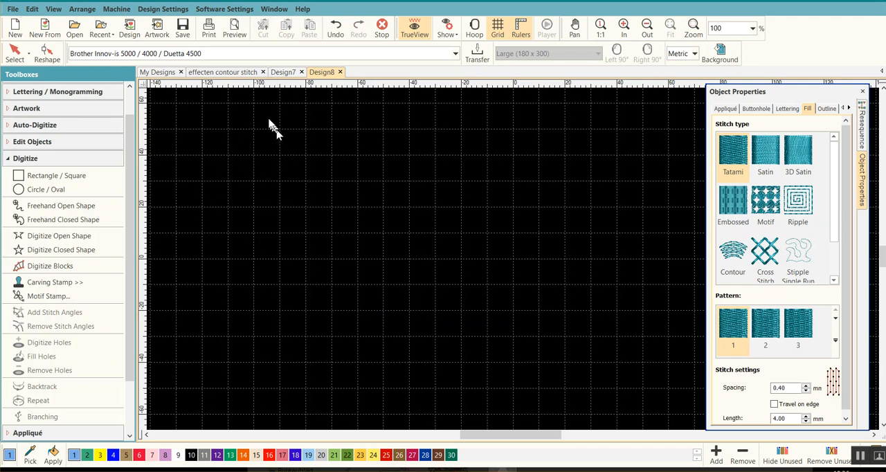
Enable the crosshair cursor in the user interface settings.
click(238, 9)
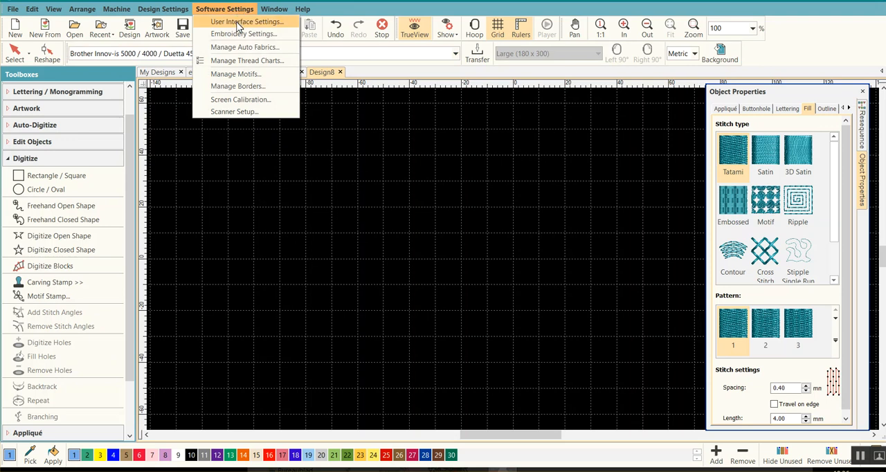
click(238, 22)
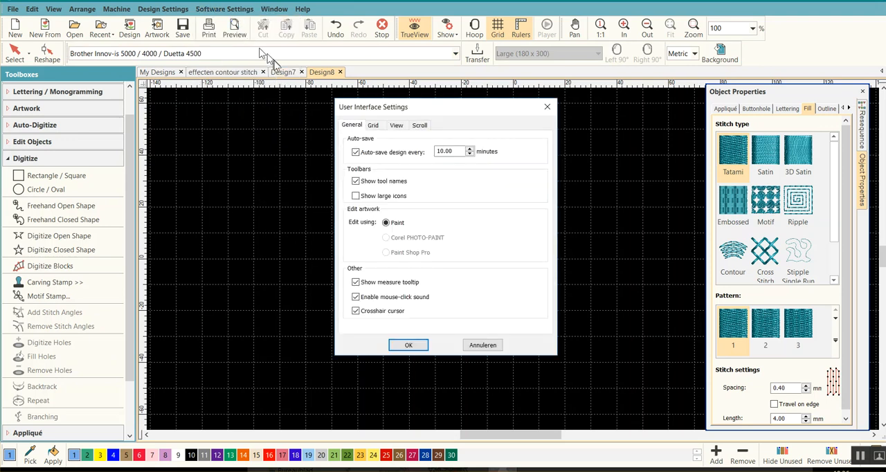
click(354, 312)
click(408, 345)
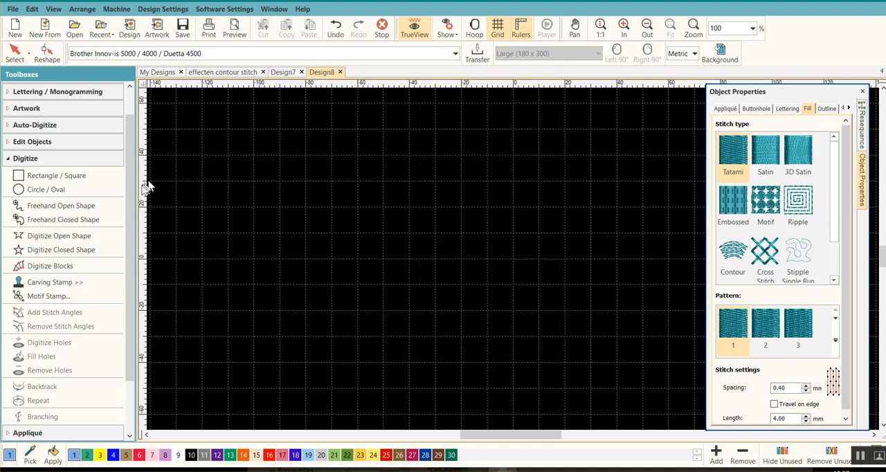
Draw a Contour-filled circle about 41 mm across, centered near X -110, Y 30 mm.
click(47, 193)
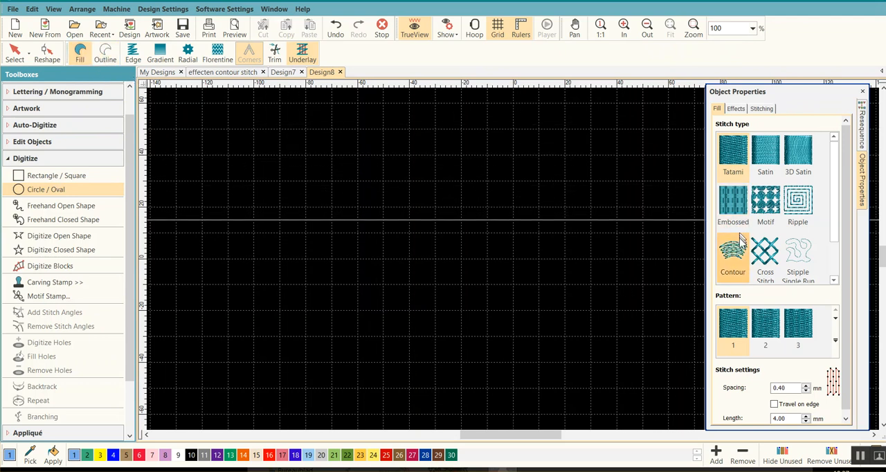
click(736, 261)
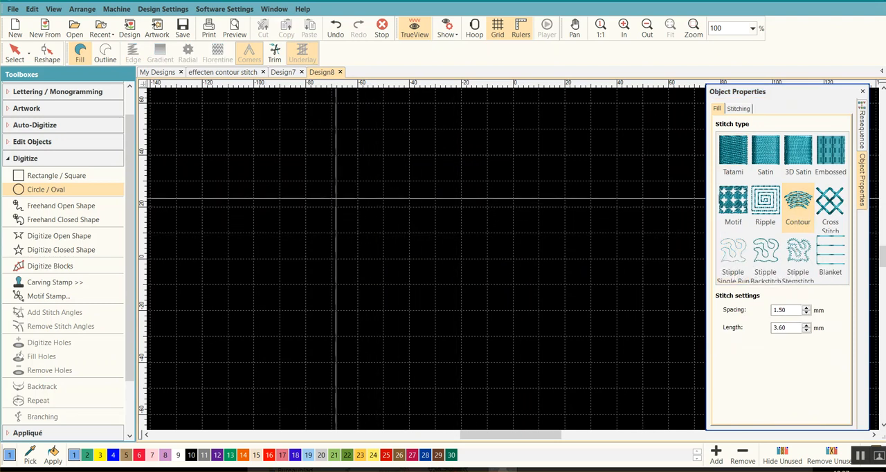
click(229, 181)
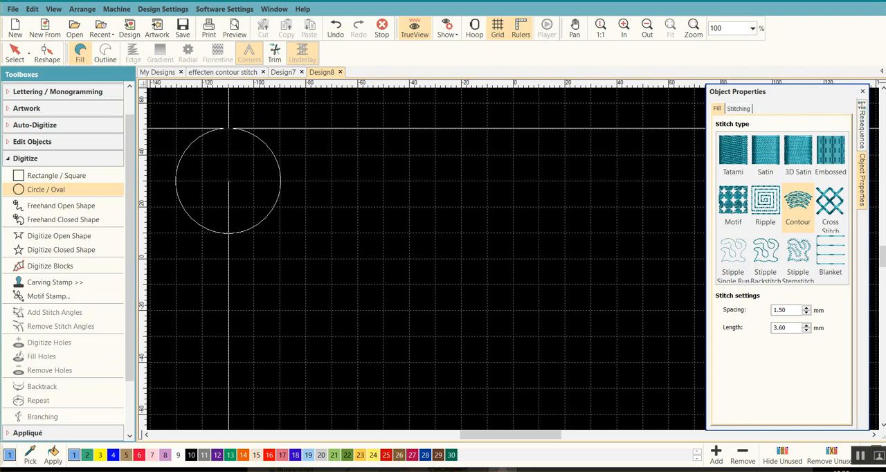
key(Return)
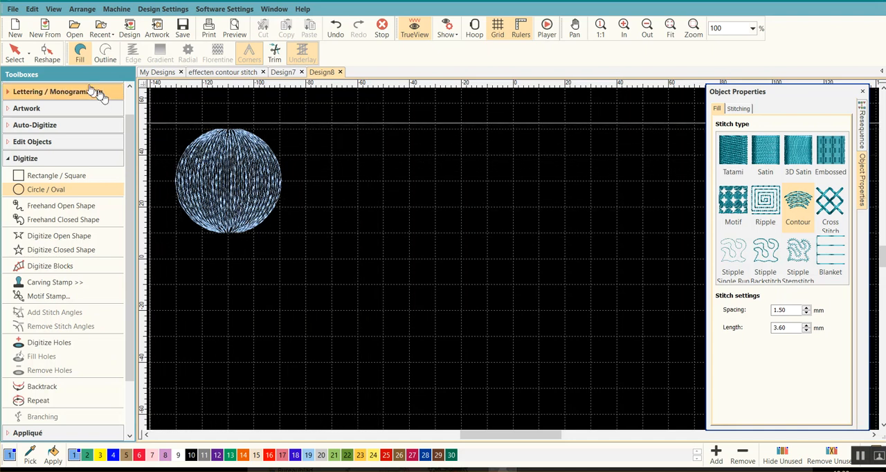
Shrink the circle to about 39.7 mm across and place two copies of it in a horizontal row beside it.
click(18, 58)
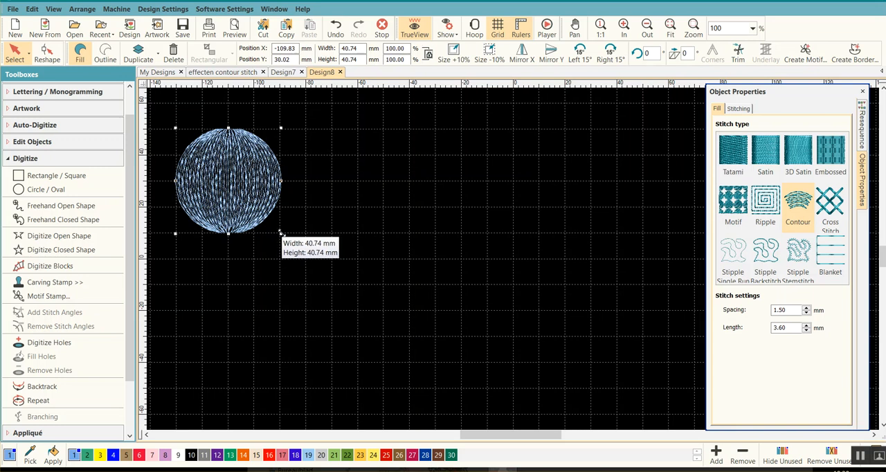
mouse_move(279, 235)
mouse_down()
mouse_move(288, 244)
mouse_move(278, 232)
mouse_up()
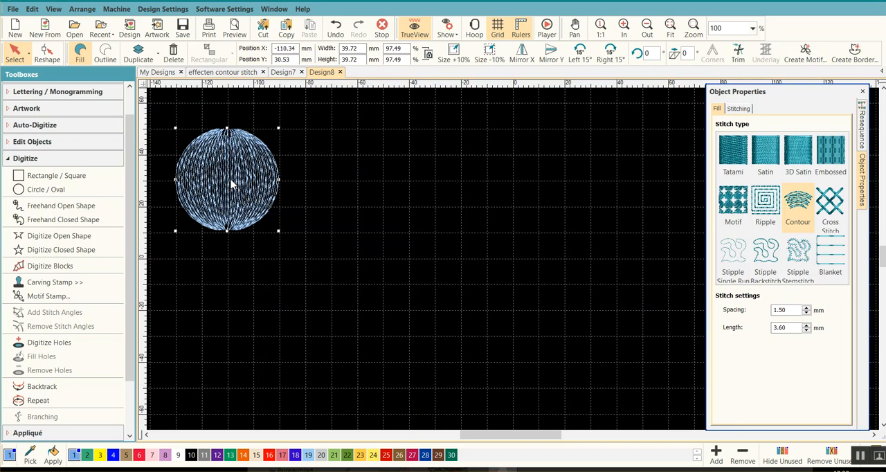
drag(231, 184, 451, 184)
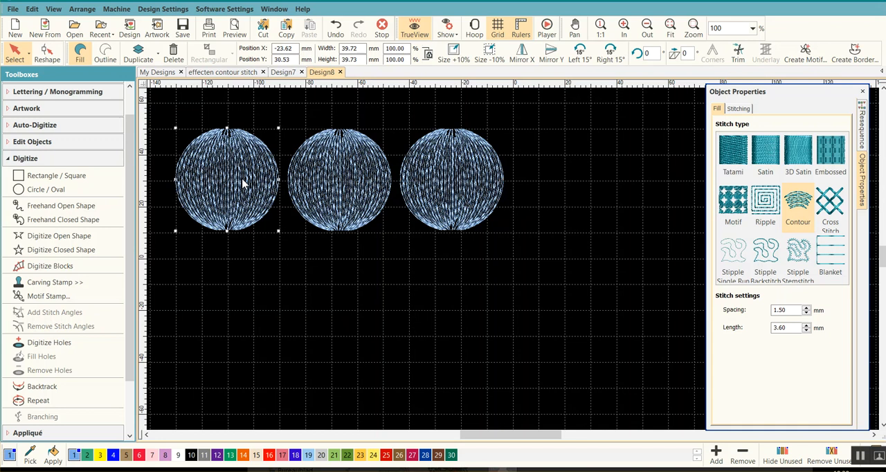
Recolor the first circle with thread color 17, the middle one with color 6 and the third with color 18.
click(282, 459)
click(339, 189)
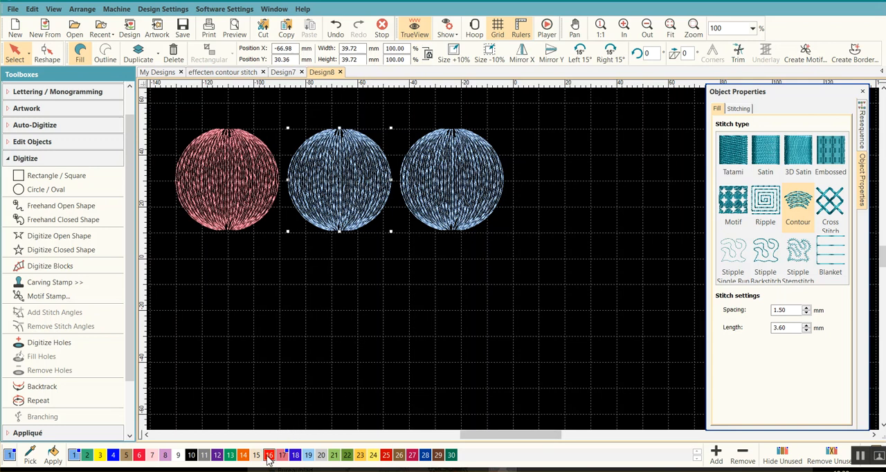
click(140, 456)
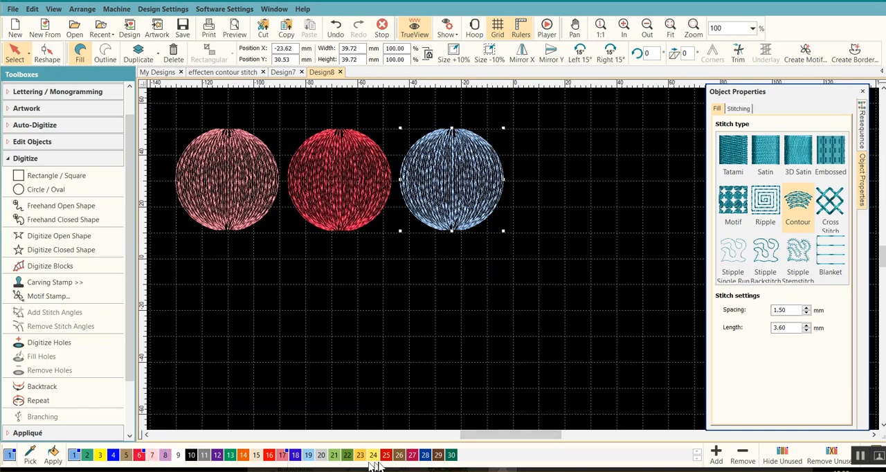
click(296, 457)
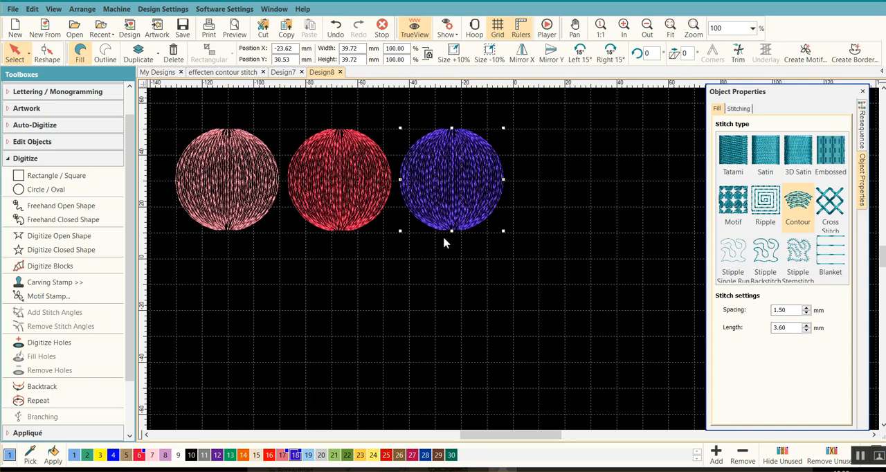
Set the middle red circle's contour stitch spacing to 2 mm and stitch length to 4 mm.
click(335, 169)
click(787, 310)
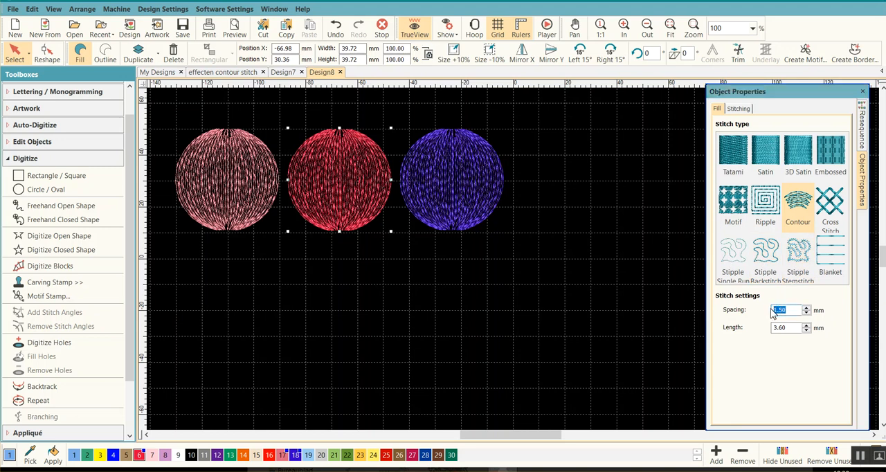
text(2)
key(Return)
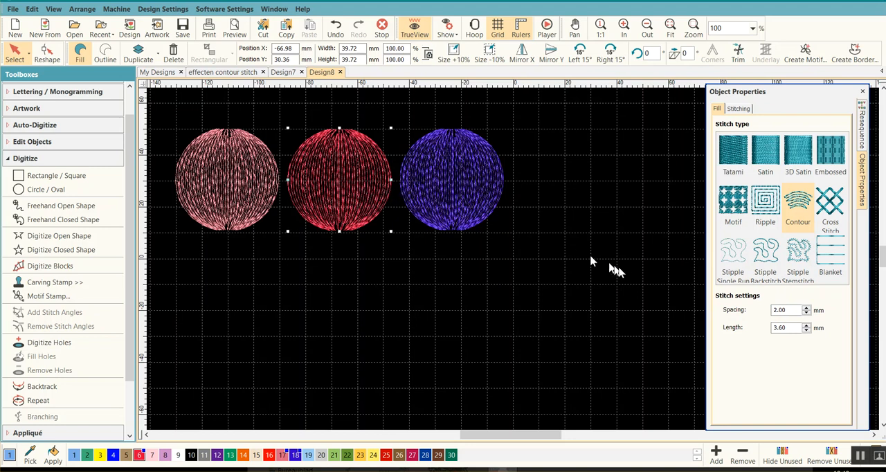
drag(791, 327, 767, 327)
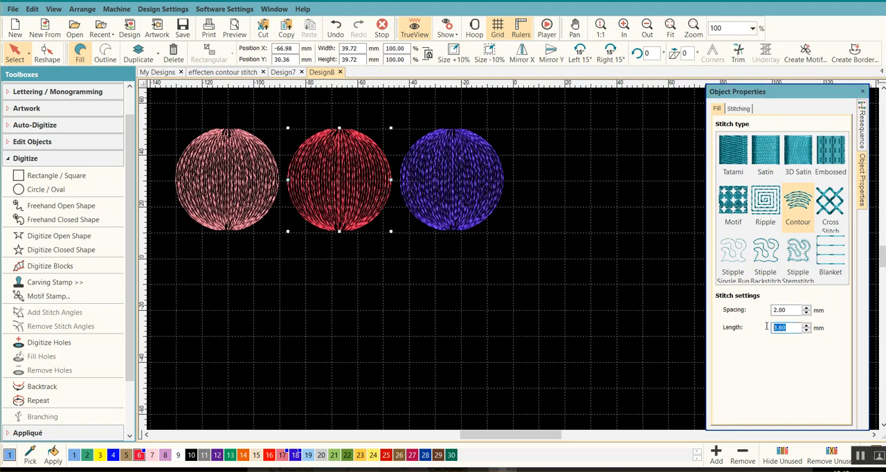
text(4)
key(Return)
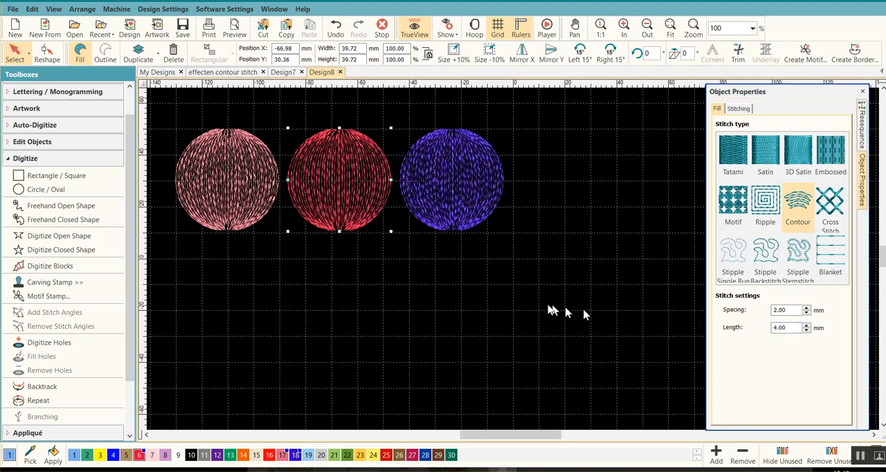
Set the third, blue circle's contour stitch spacing to 4 mm.
click(449, 192)
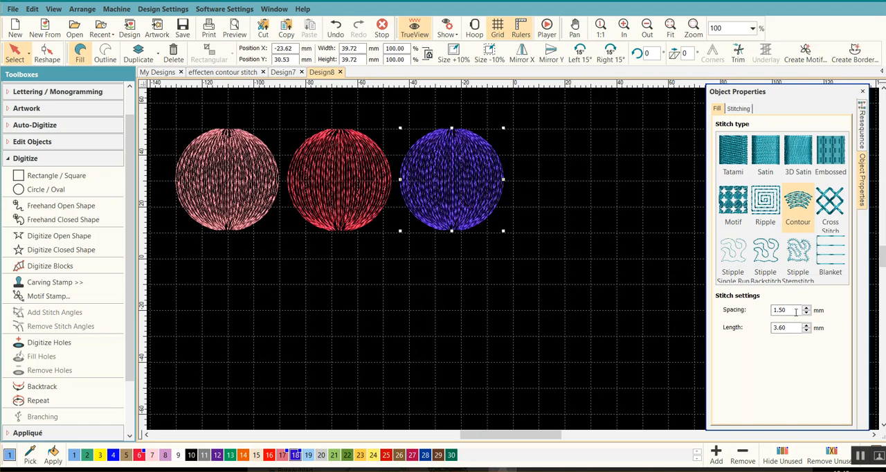
drag(796, 312, 767, 309)
text(4)
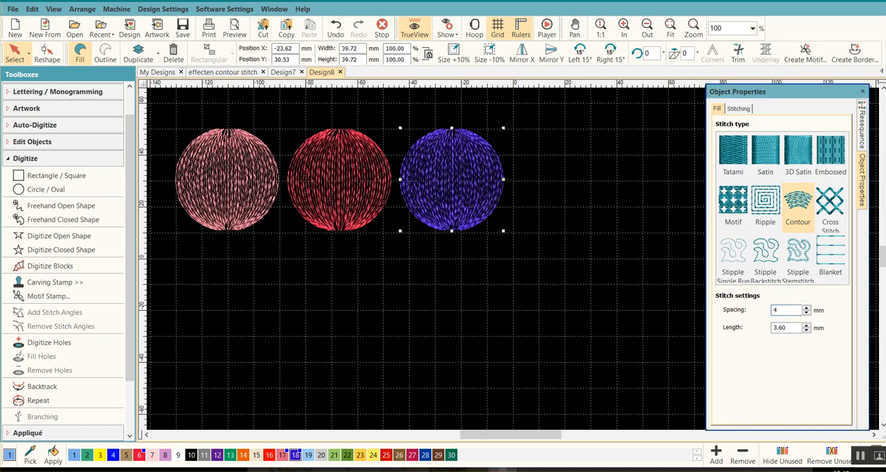
key(Return)
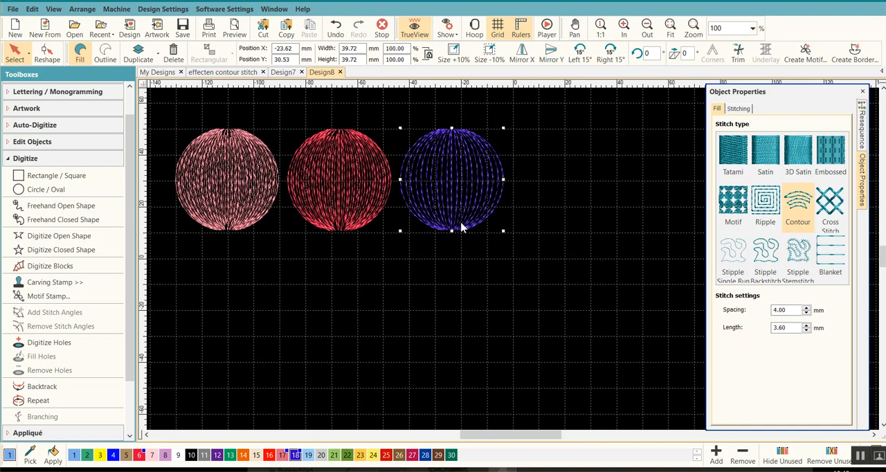
Set the blue circle's contour stitch length to 4 mm.
click(782, 327)
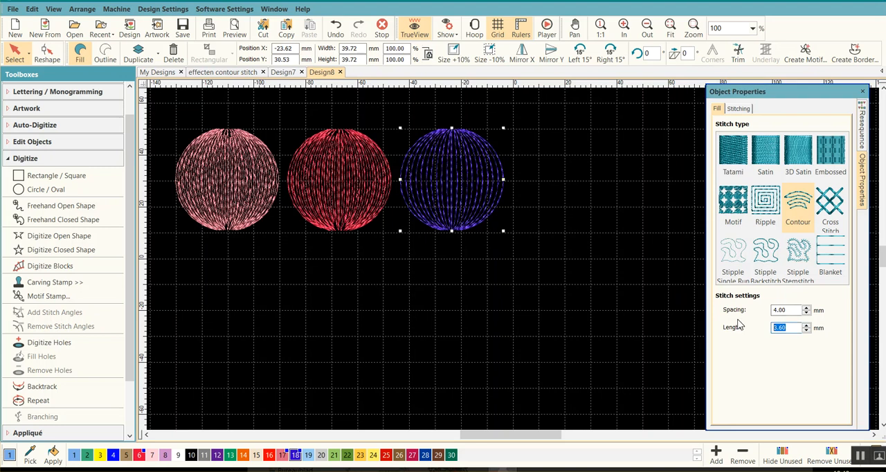
text(4)
key(Return)
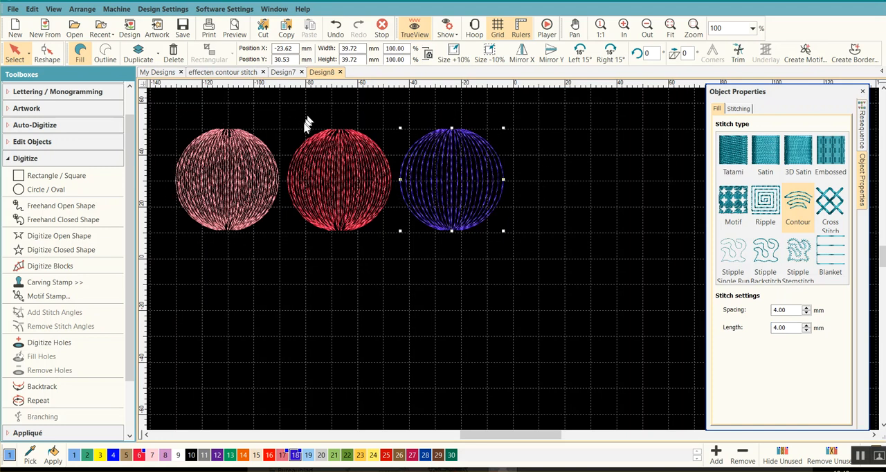
Set the blue circle's contour stitch length to 6 mm, check the stitching up close and deselect the circle.
double_click(779, 327)
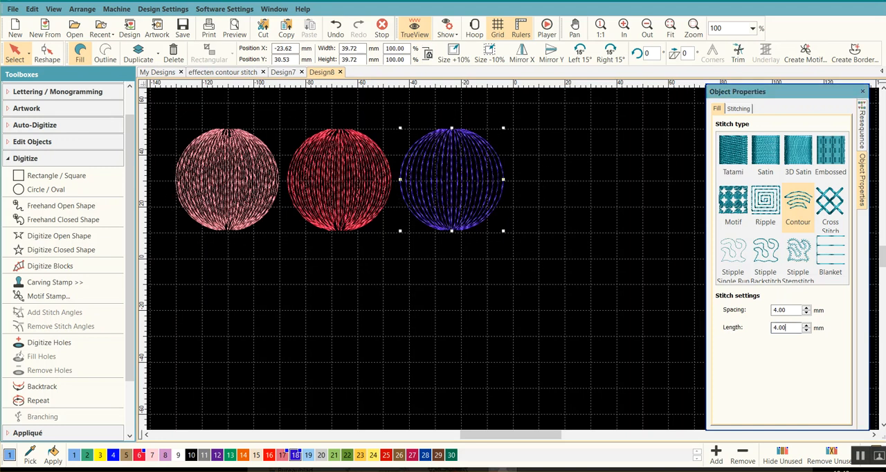
text(6)
key(Return)
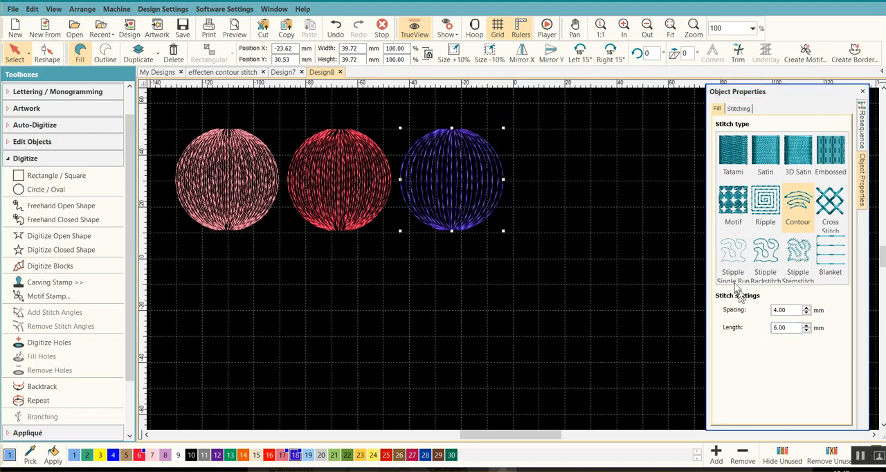
scroll(427, 185, up, 1)
scroll(514, 264, up, 1)
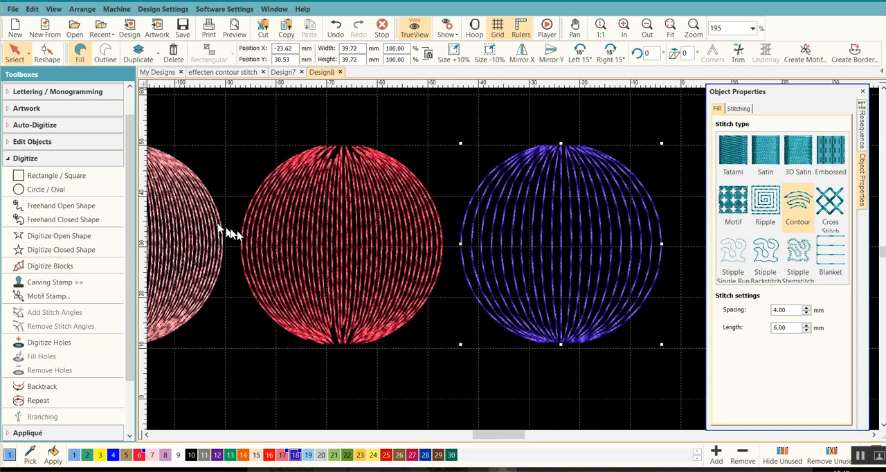
scroll(524, 263, down, 3)
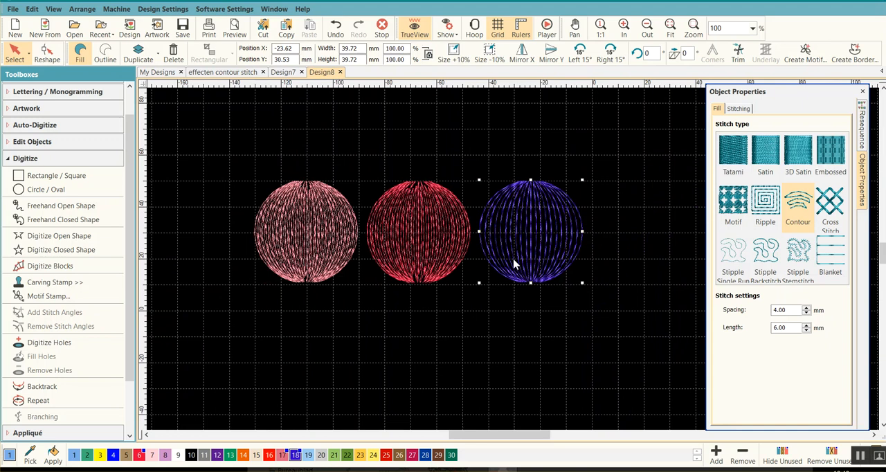
click(473, 326)
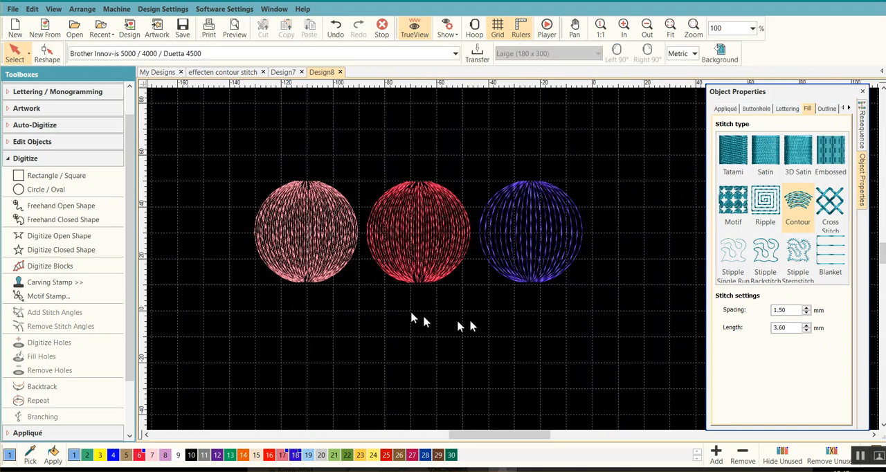
drag(191, 152, 636, 319)
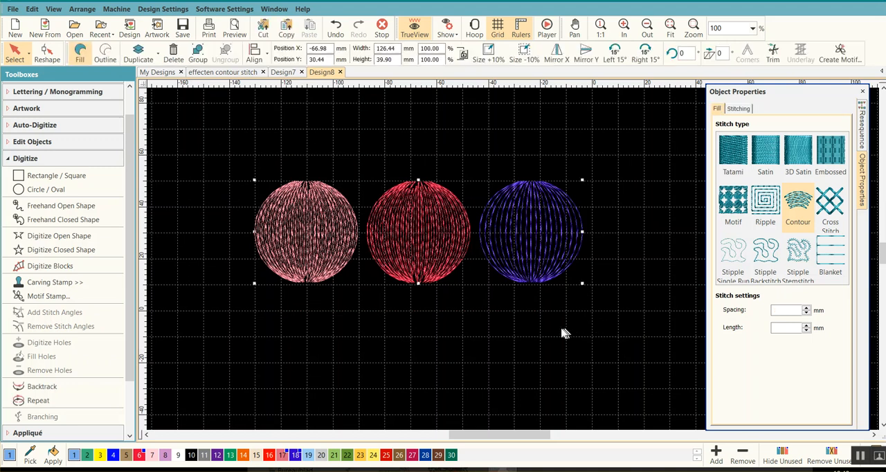
click(523, 337)
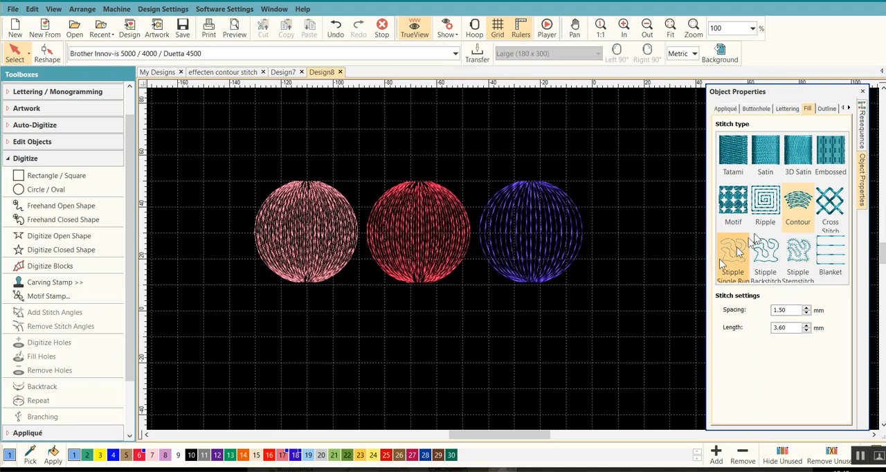
Select the pink, red and blue circles together and place copies of them in a second row about 44 mm below the originals.
click(865, 127)
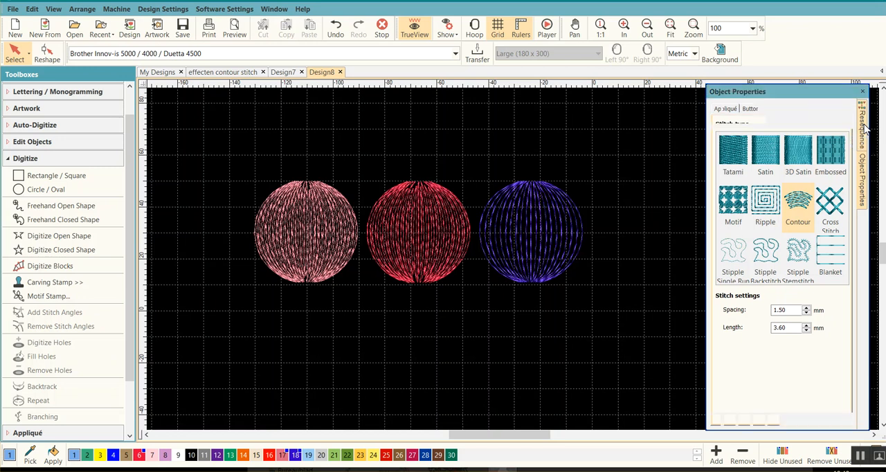
click(719, 143)
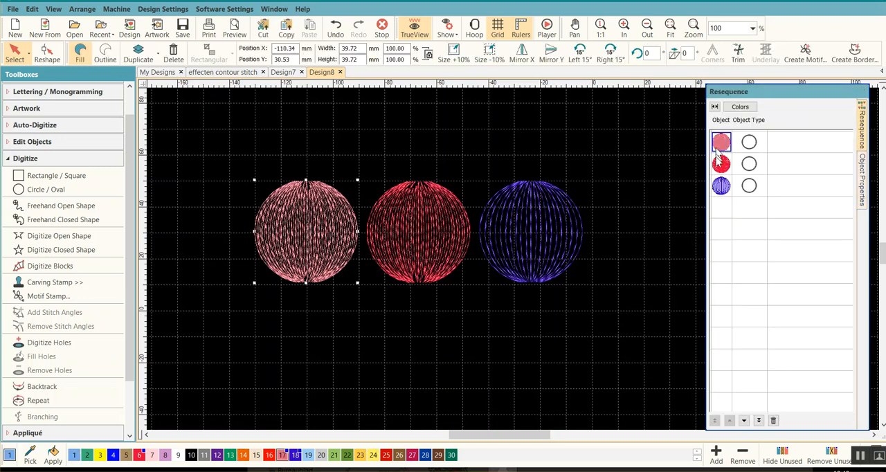
ctrl+click(721, 192)
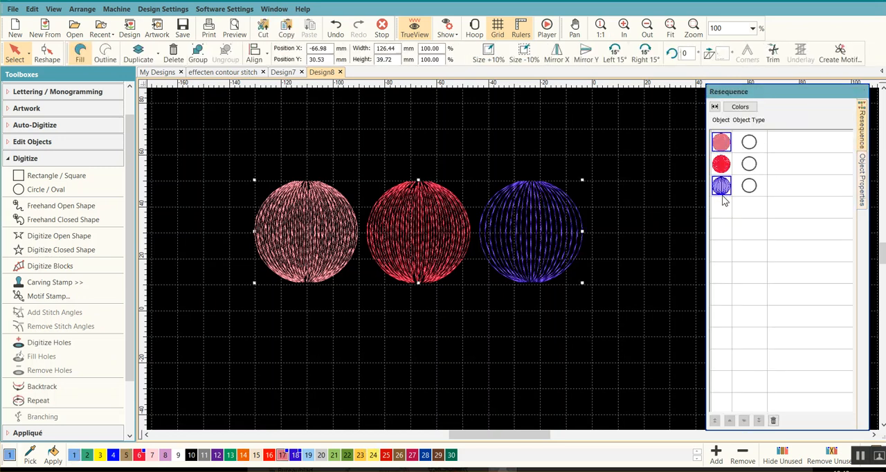
ctrl+click(724, 190)
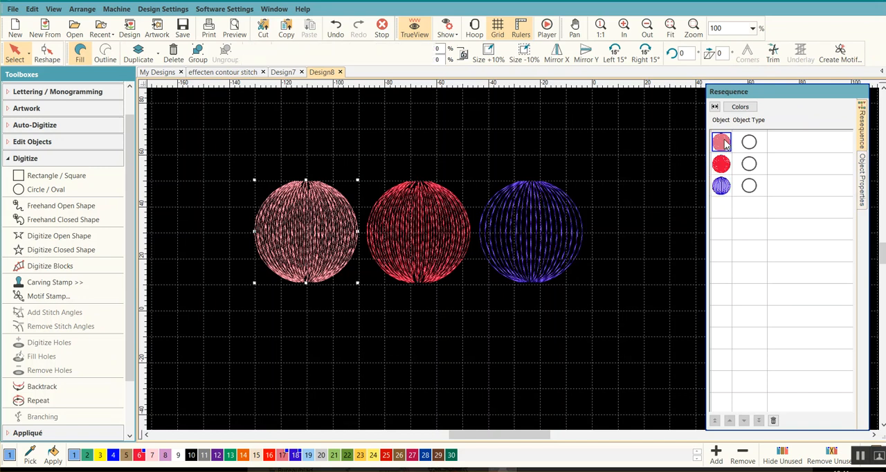
shift+click(724, 190)
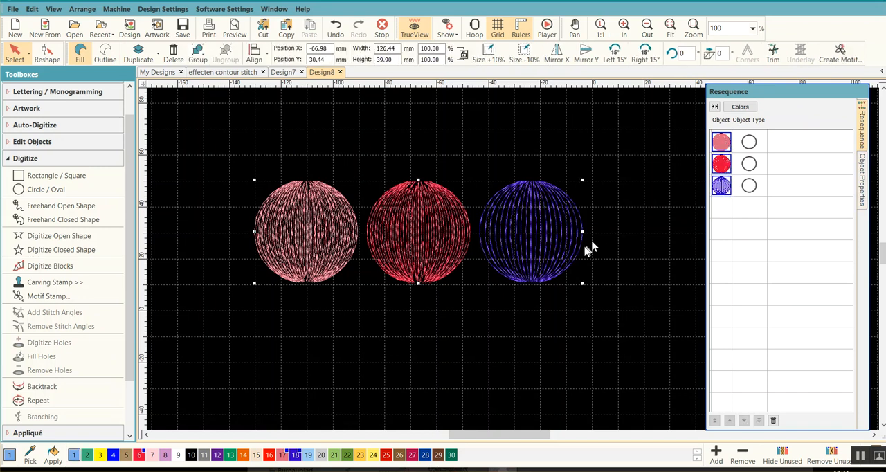
drag(430, 239, 434, 353)
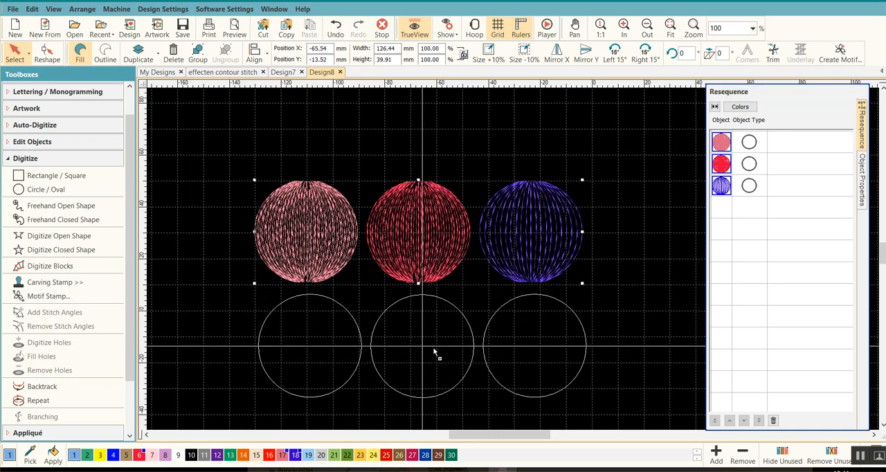
drag(434, 353, 433, 352)
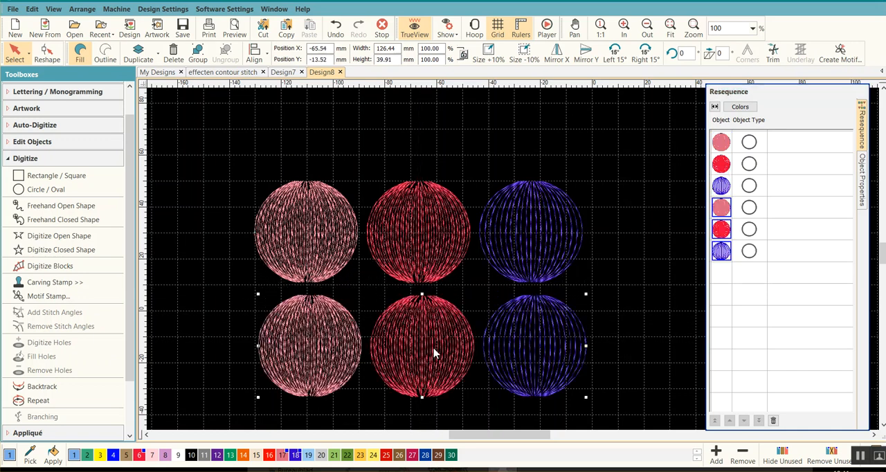
scroll(469, 333, down, 1)
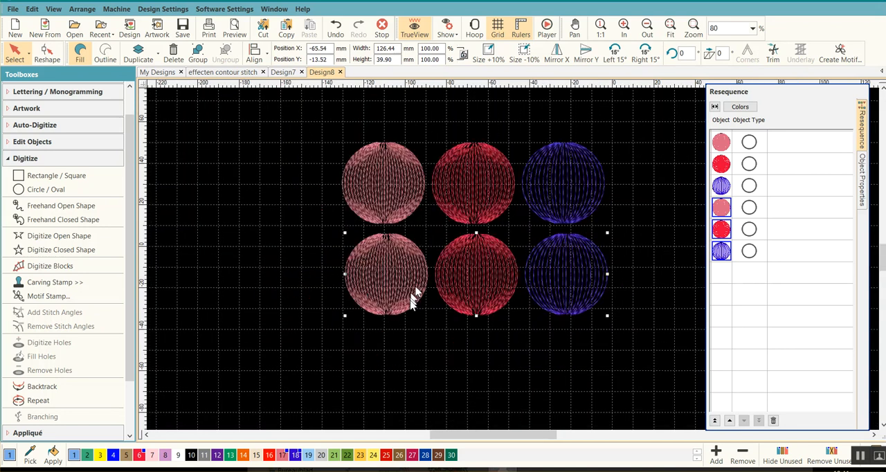
click(397, 360)
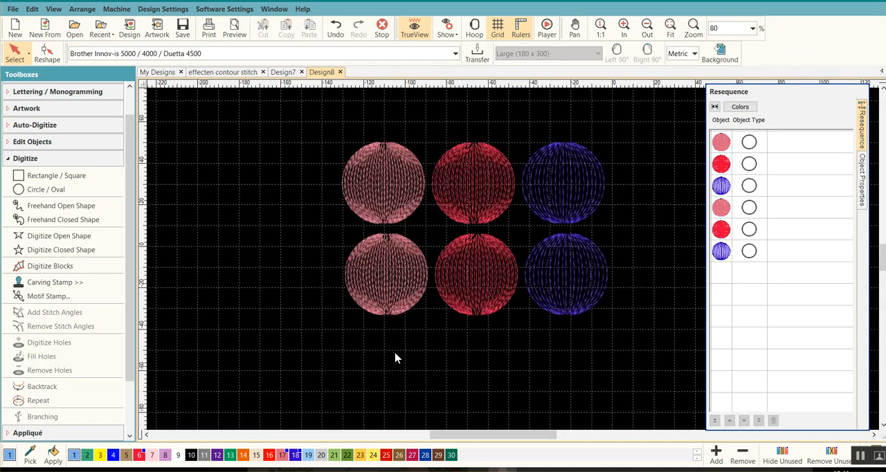
click(391, 274)
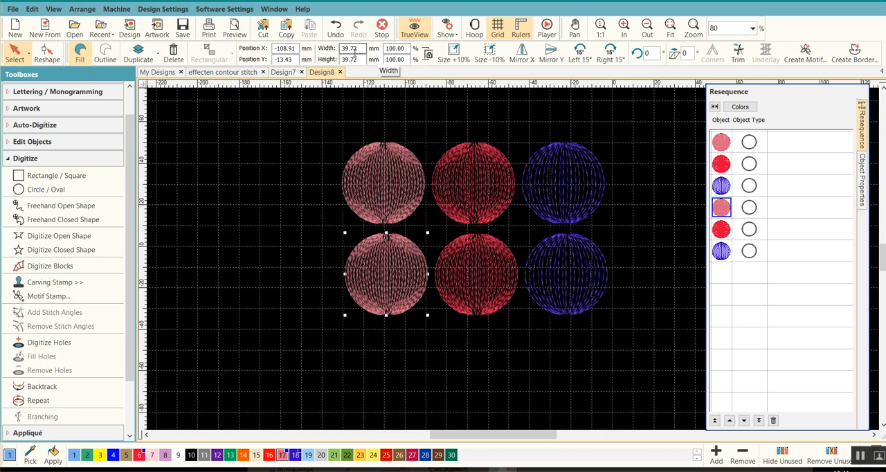
click(404, 48)
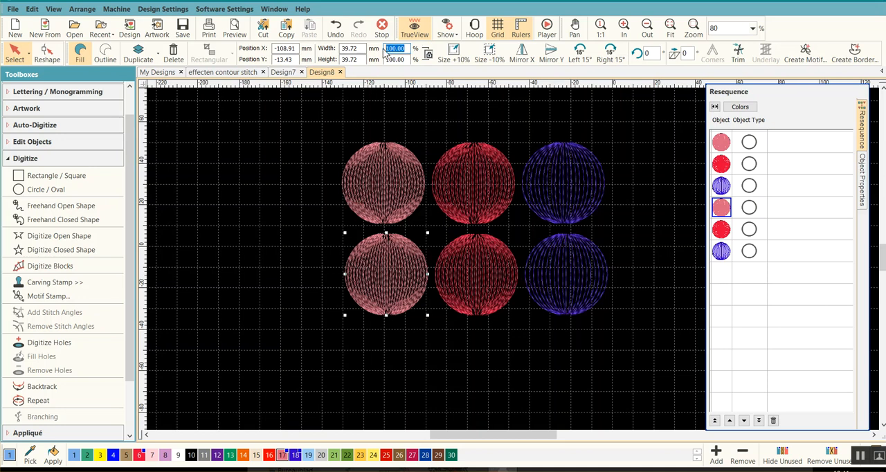
text(5)
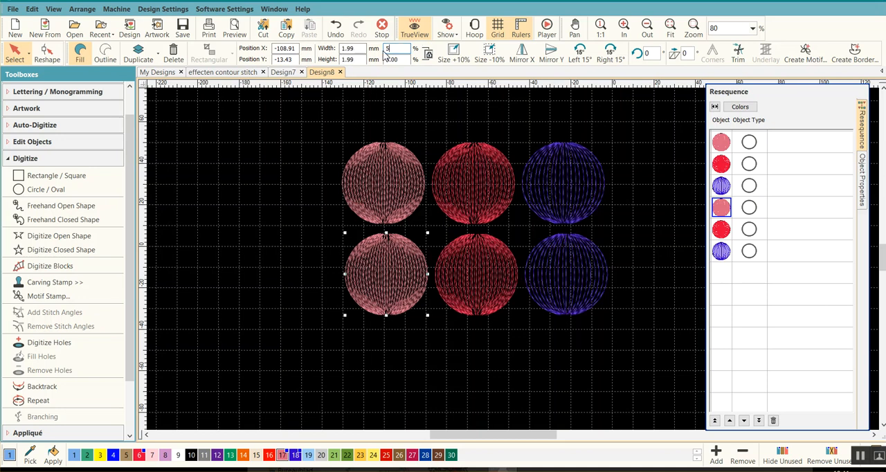
text(0)
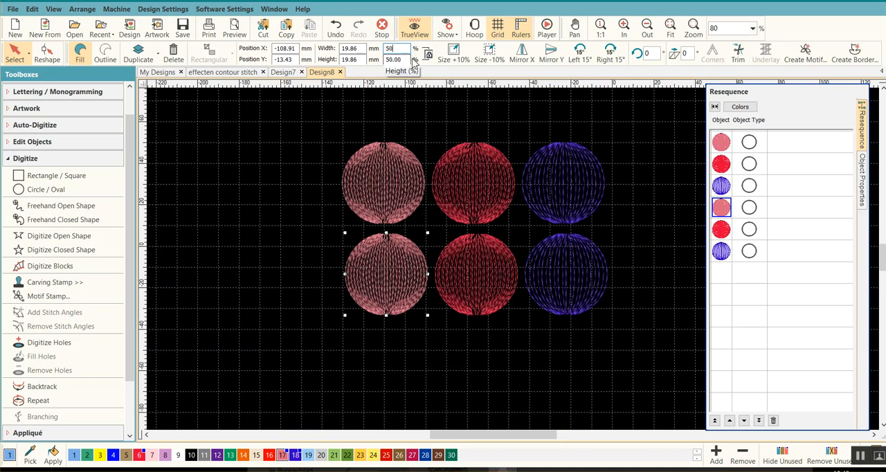
click(393, 96)
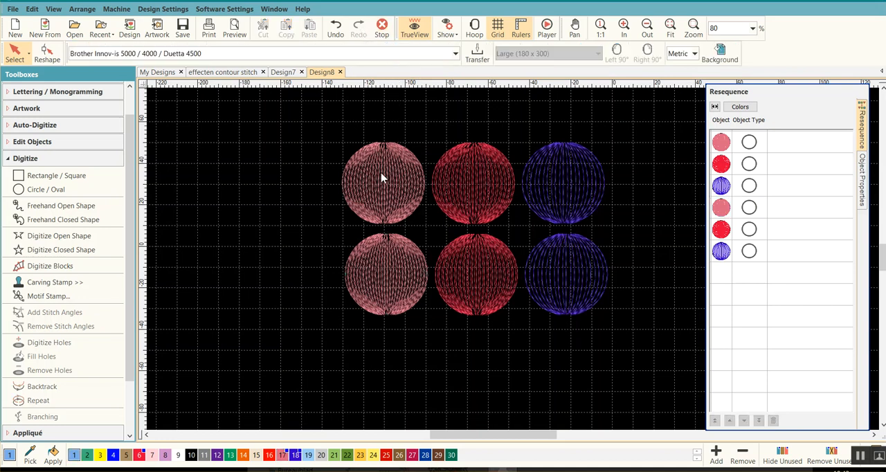
Scale the lower pink circle's width to 50% independently of its height.
click(391, 271)
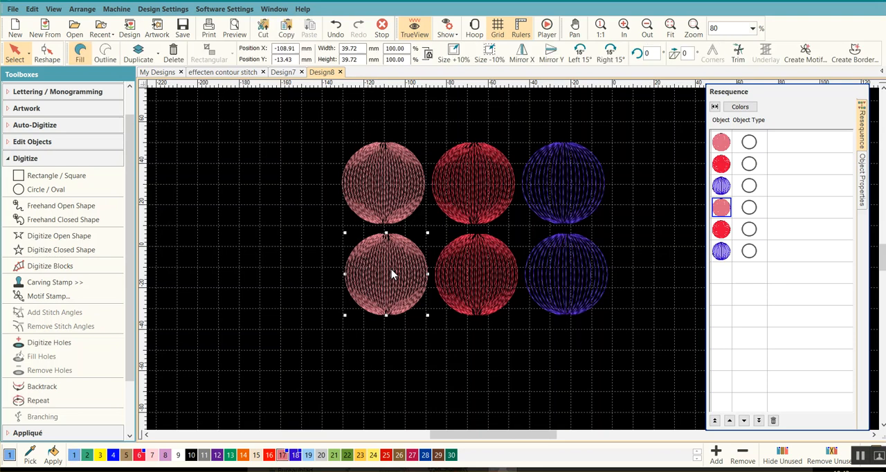
double_click(398, 48)
text(50)
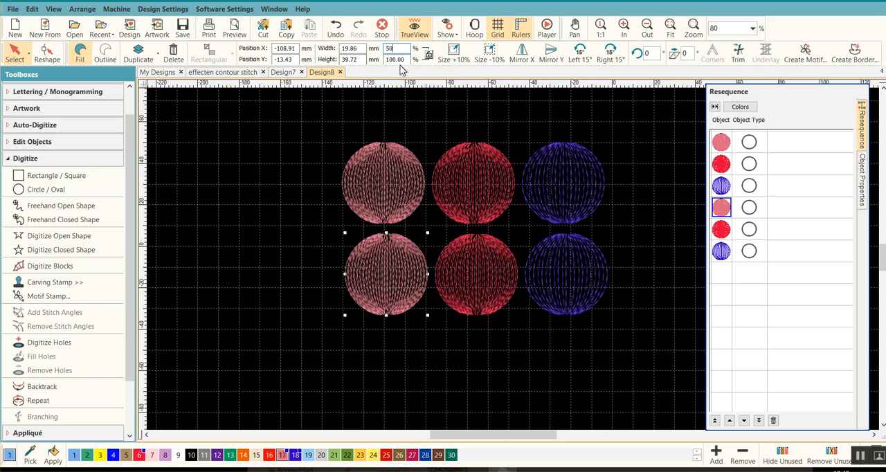
key(Return)
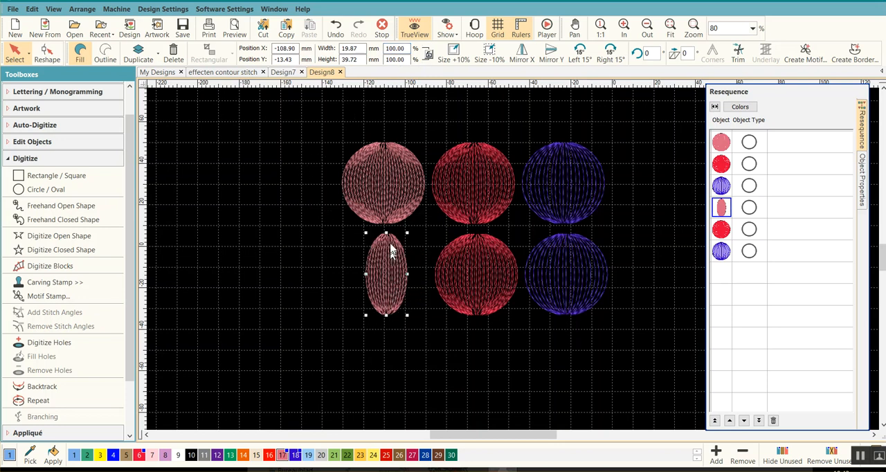
Scale the lower red circle's height to 50% independently of its width.
click(477, 275)
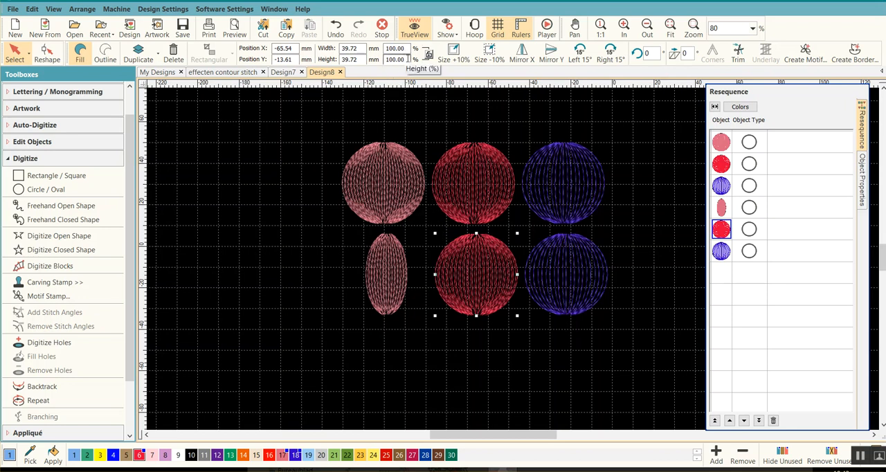
drag(406, 58, 385, 59)
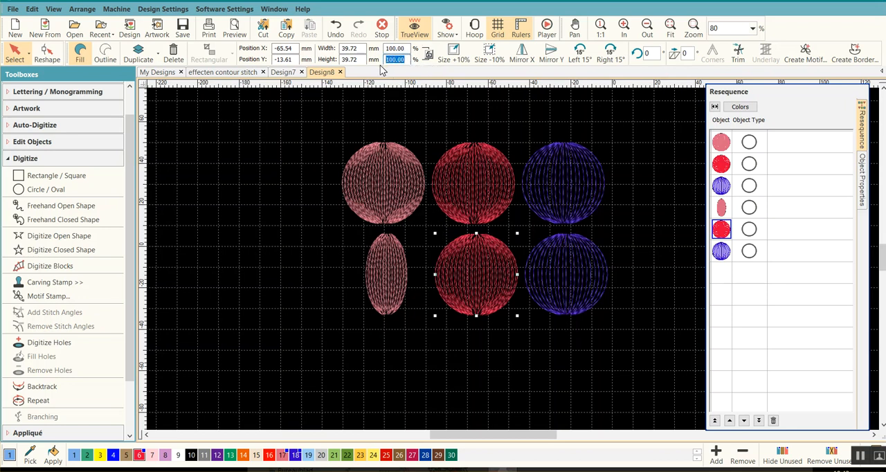
text(50)
key(Return)
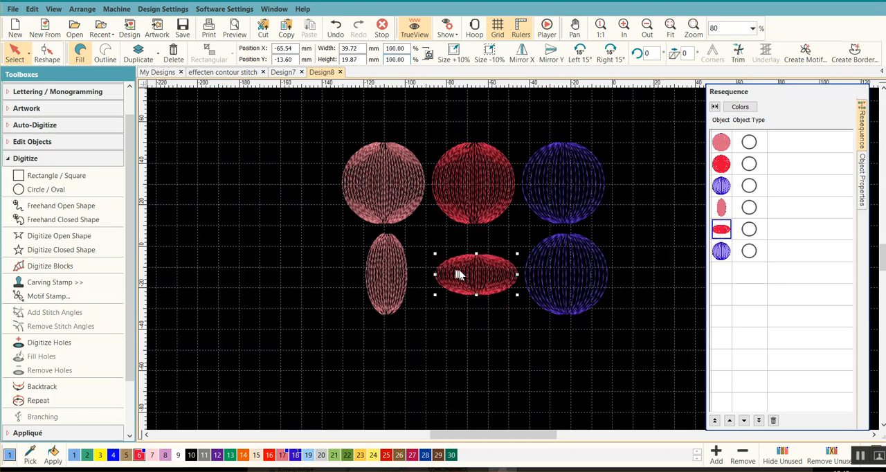
Lock the width and height proportions, scale the lower blue circle to 50% and deselect it.
click(560, 277)
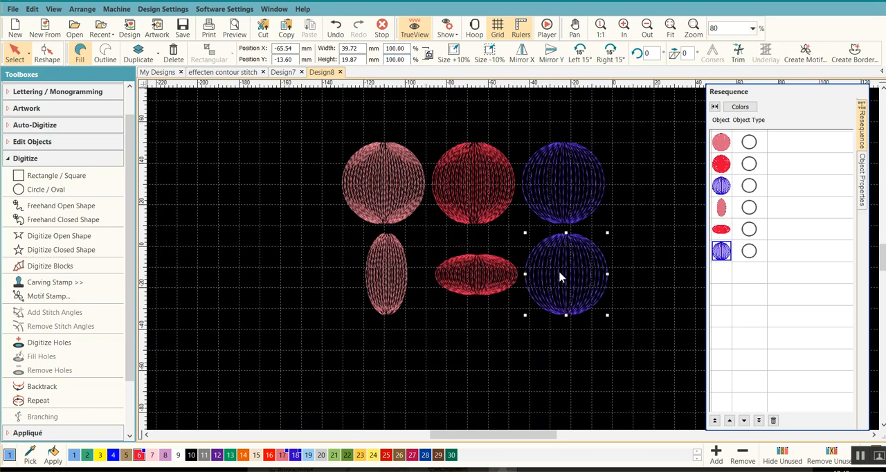
click(430, 55)
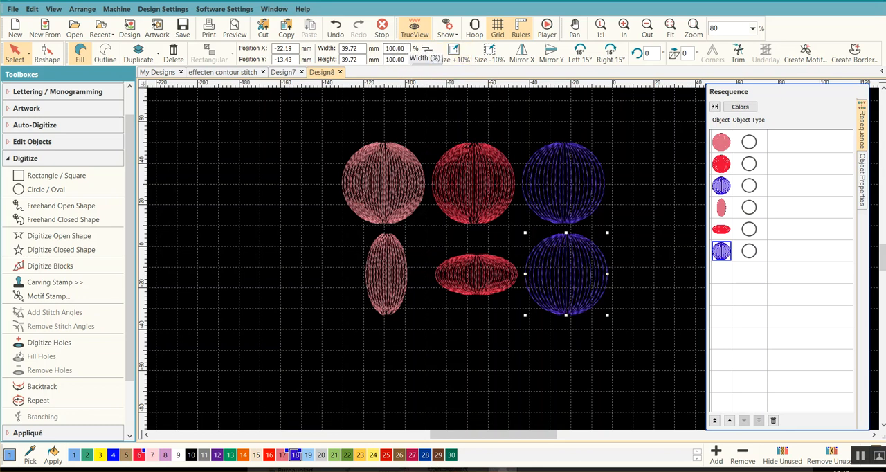
drag(408, 49, 380, 49)
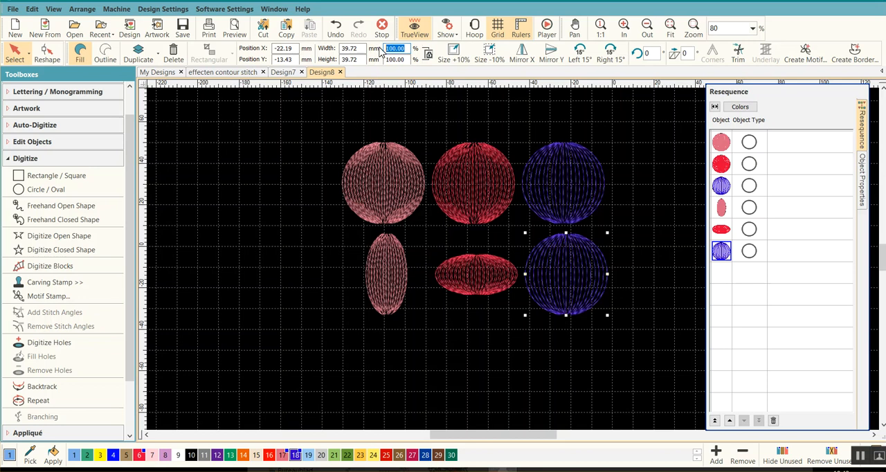
text(50)
key(Return)
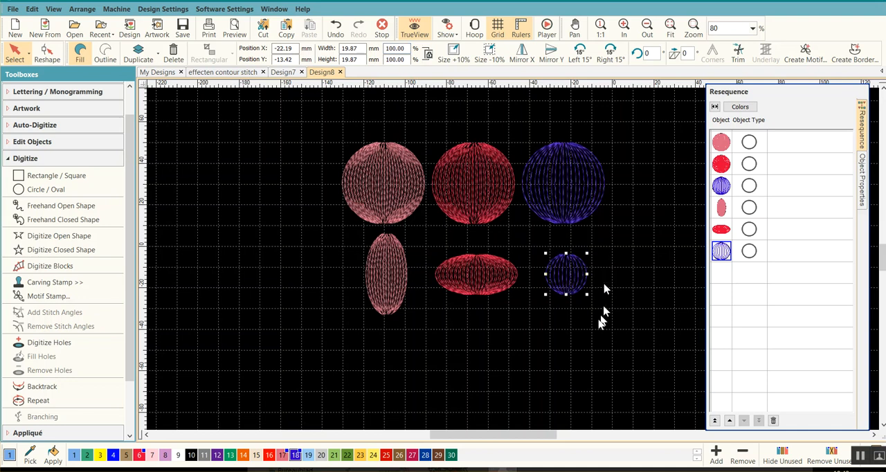
click(422, 337)
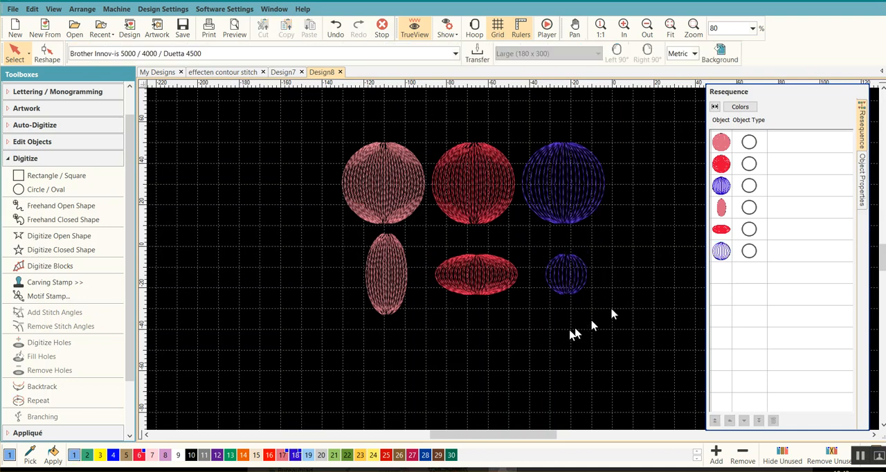
Duplicate the upper pink circle in place and convert the copy from a fill to an outline.
click(388, 194)
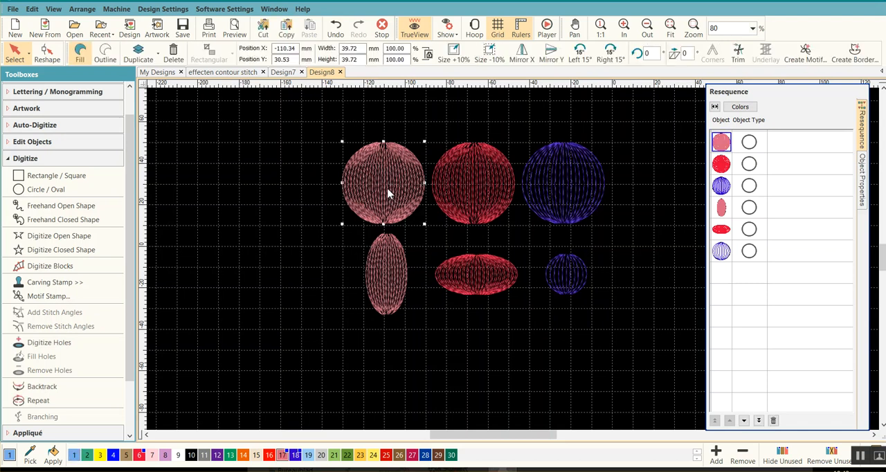
click(142, 59)
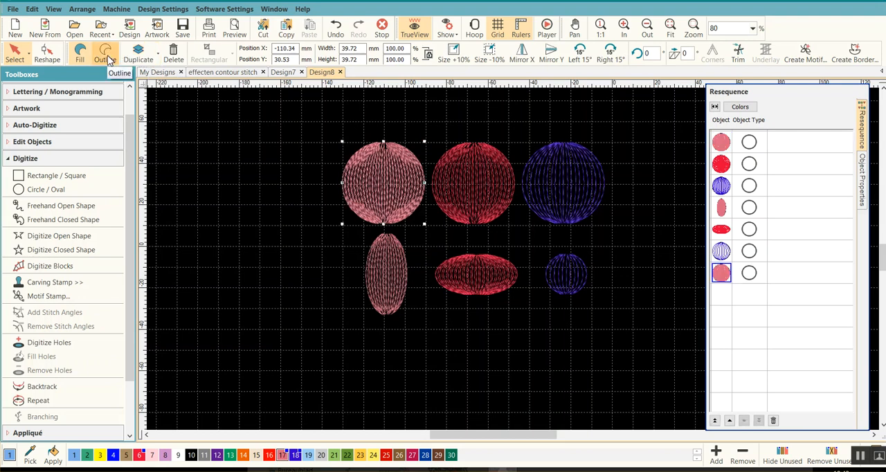
click(109, 59)
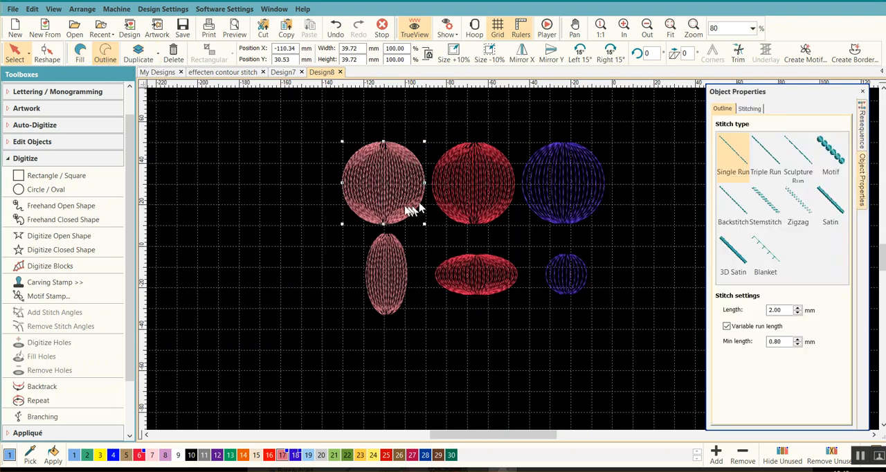
scroll(405, 183, up, 1)
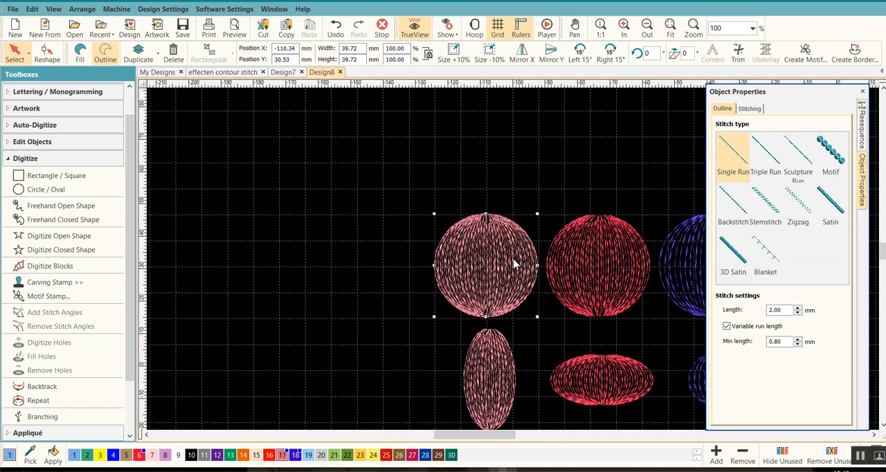
scroll(514, 264, up, 1)
scroll(553, 262, up, 2)
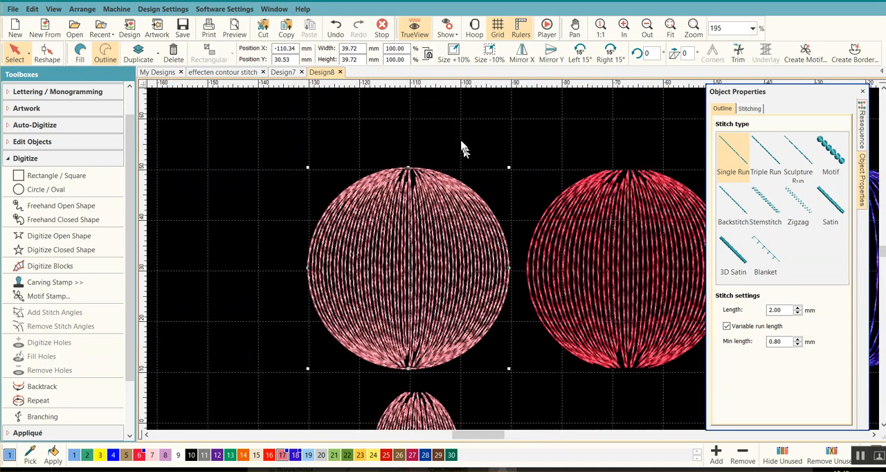
Try the Motif stitch type for the outline around the upper pink circle.
click(458, 130)
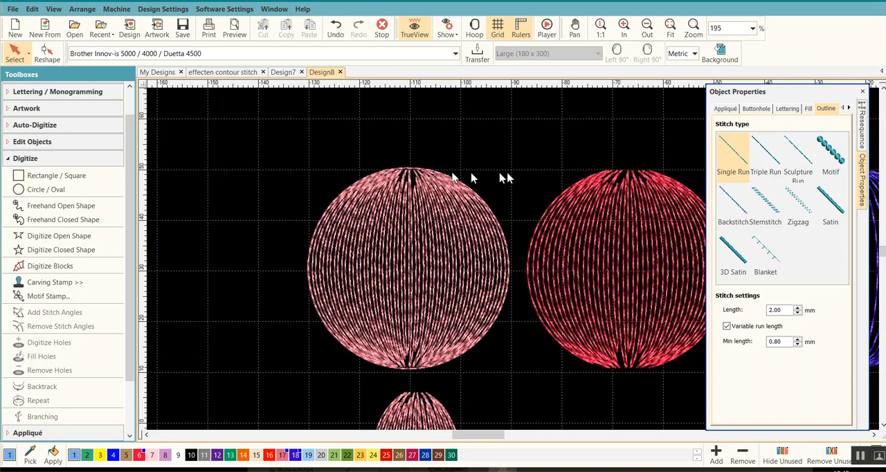
click(830, 159)
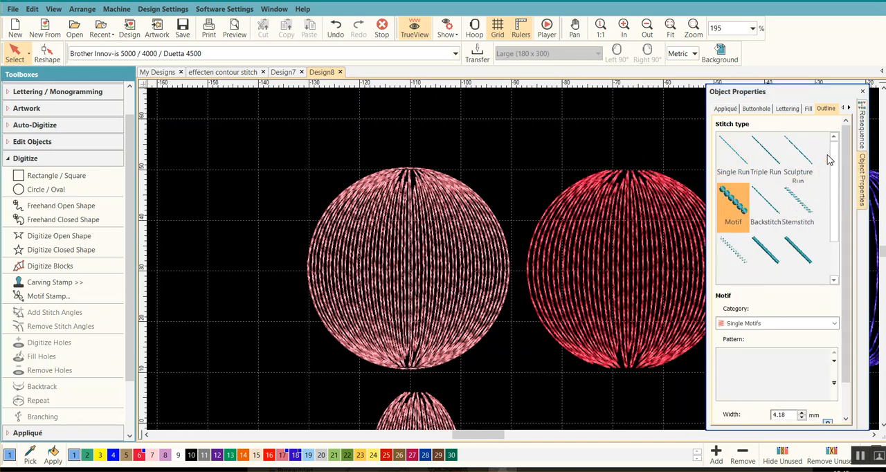
click(25, 56)
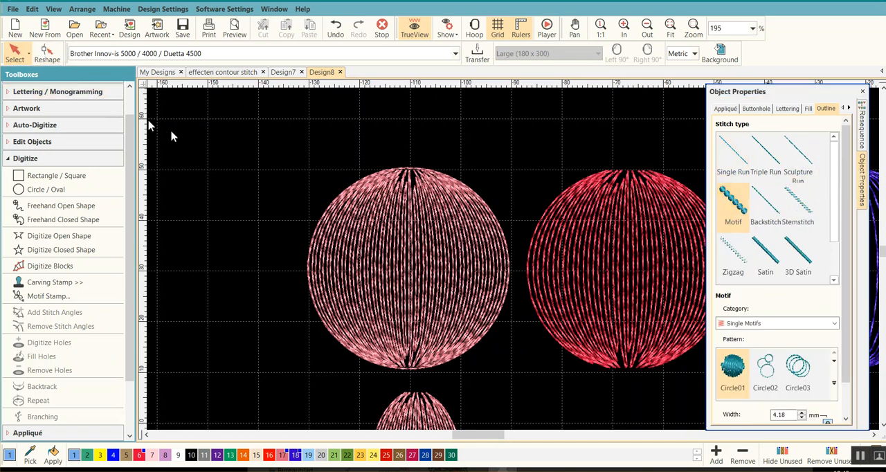
Move the outline copy in the stitch sequence so it comes directly after the upper pink filled circle.
click(411, 173)
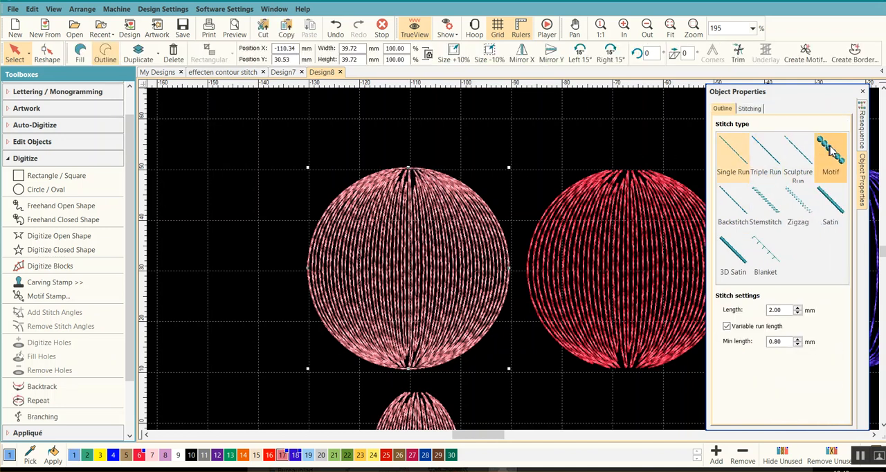
click(861, 135)
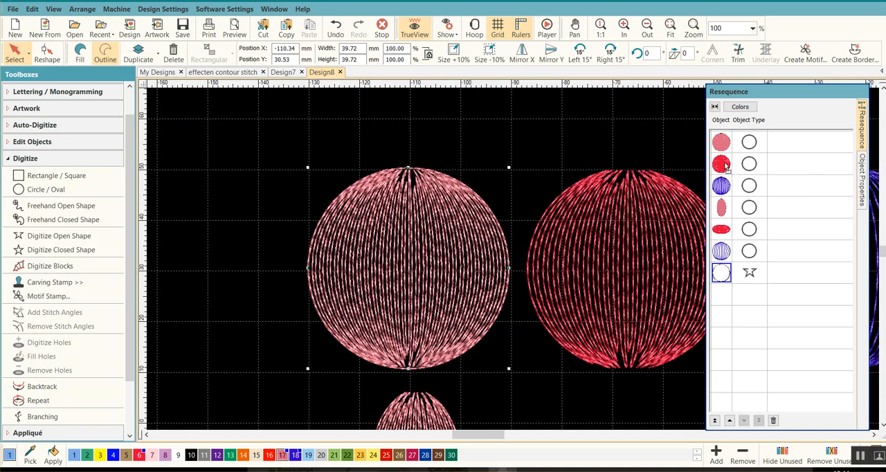
drag(724, 166, 725, 164)
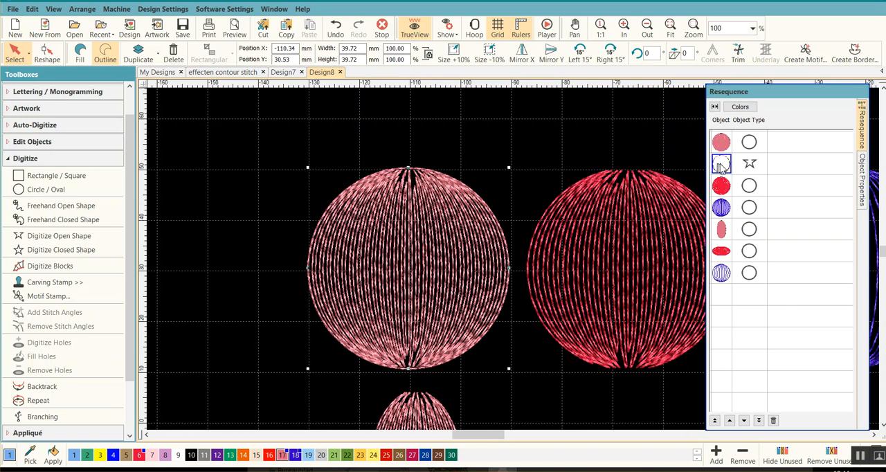
Apply the Circle01 motif to the upper pink circle's outline with a width of 3 mm and colour the motif red.
click(862, 179)
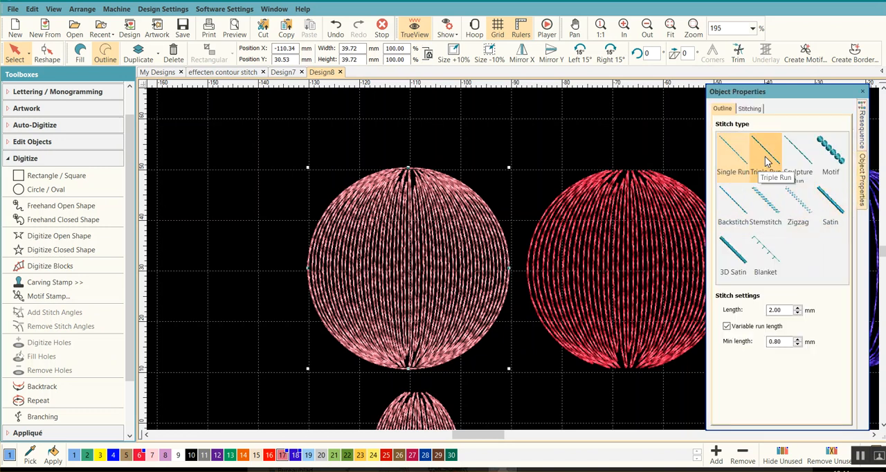
click(821, 151)
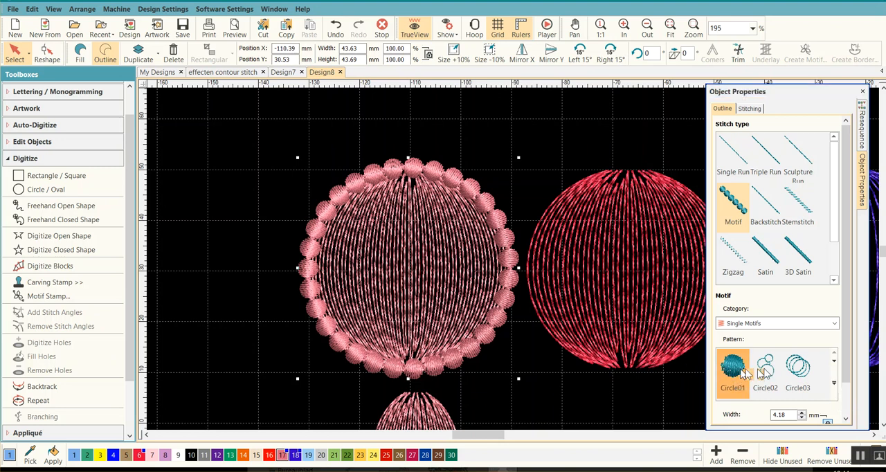
scroll(849, 367, down, 1)
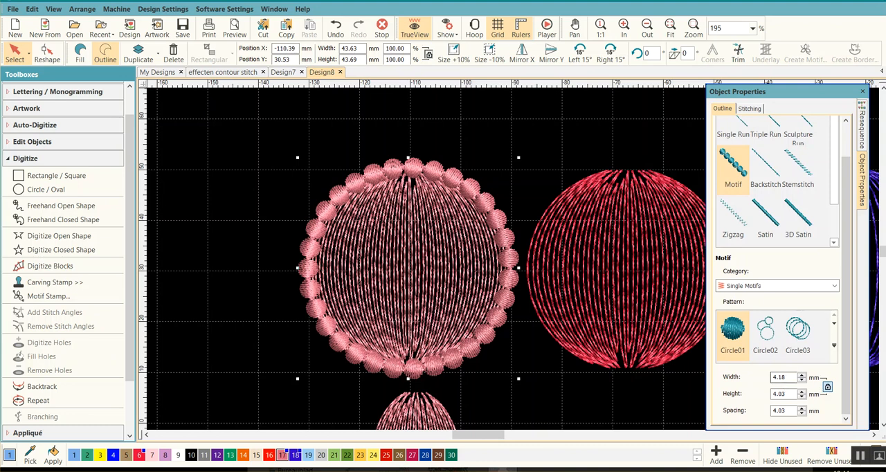
double_click(765, 376)
text(3)
key(Return)
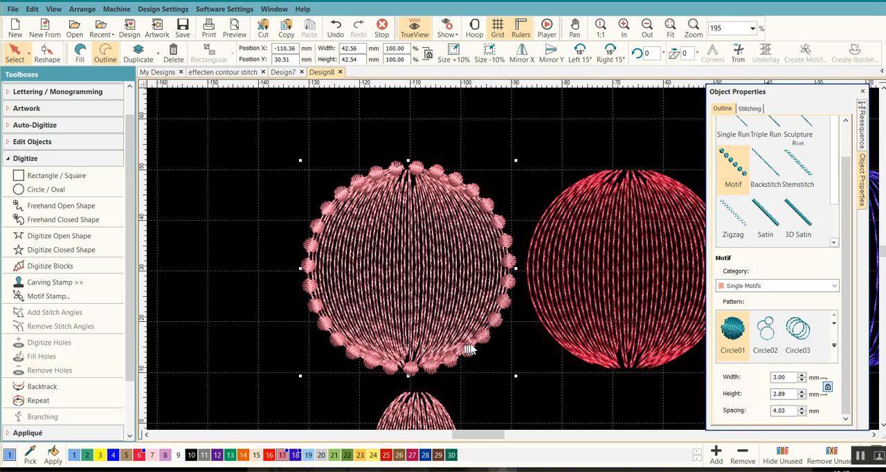
scroll(526, 246, up, 1)
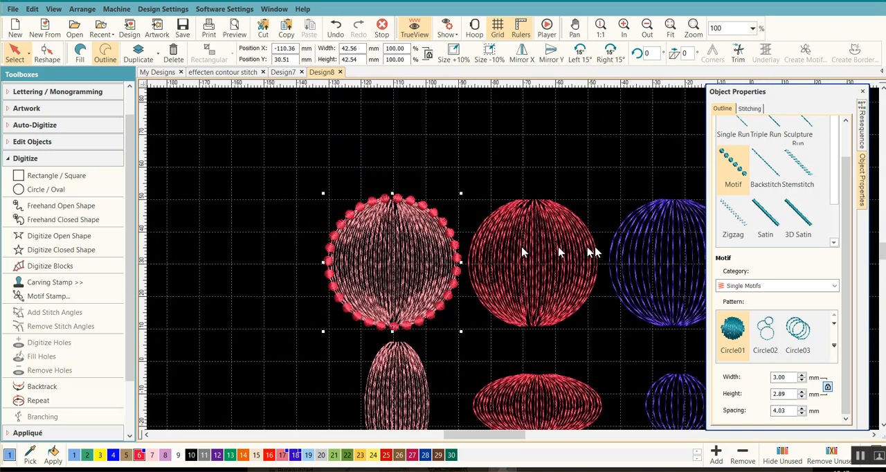
Place a copy of the pink oval below the small blue circle and scale it proportionally to about 57%.
scroll(578, 316, down, 1)
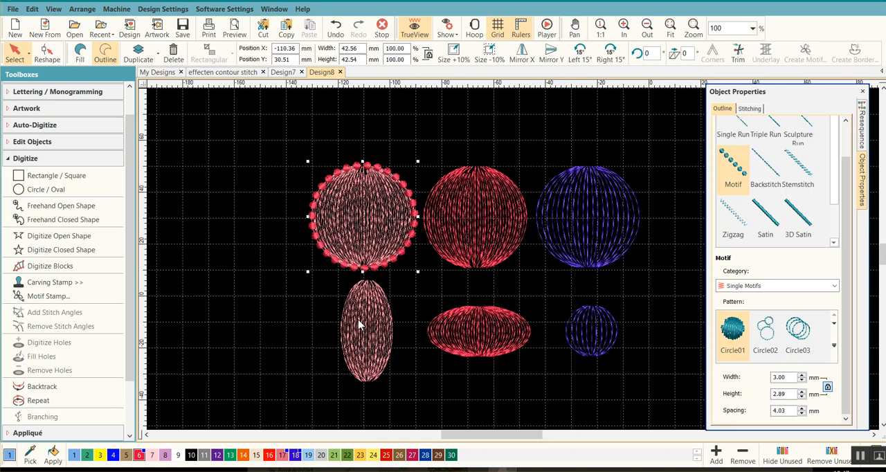
scroll(546, 309, down, 1)
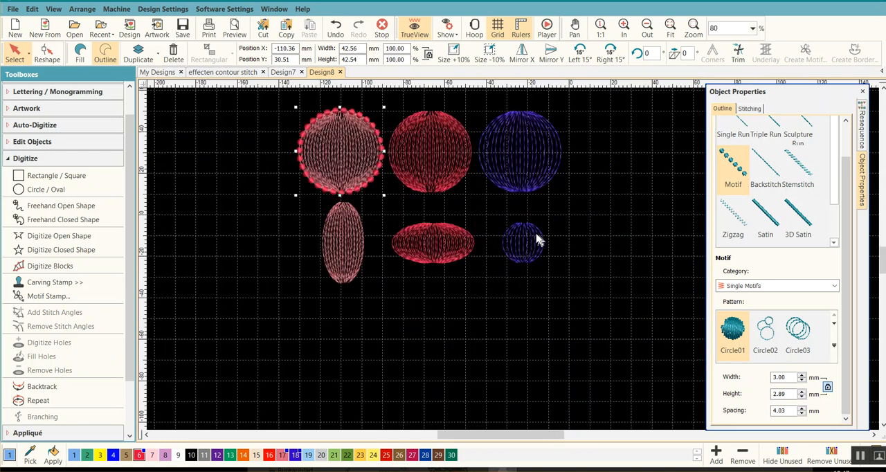
click(344, 244)
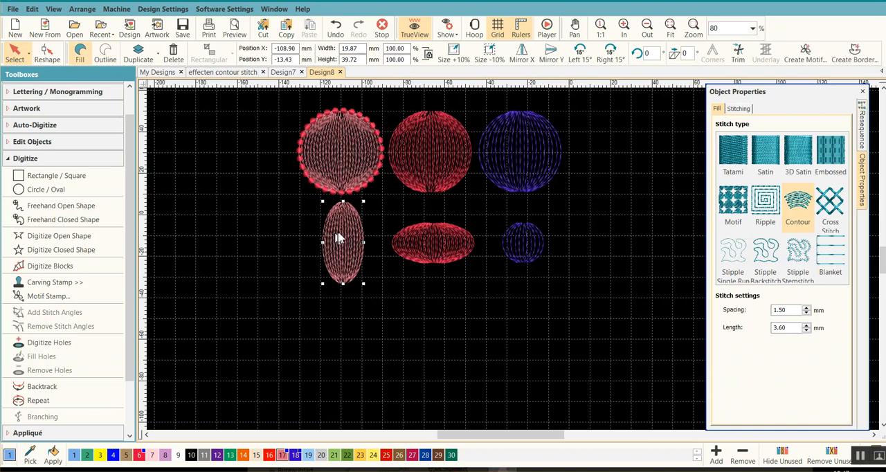
drag(340, 238, 520, 343)
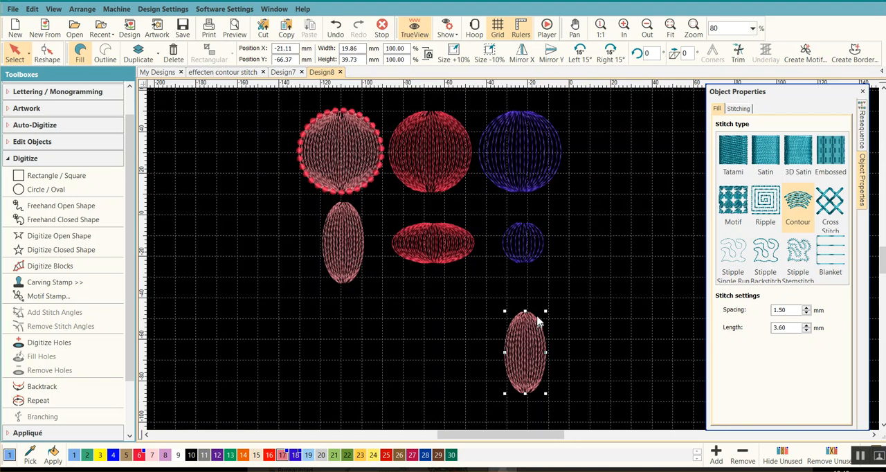
drag(545, 311, 528, 325)
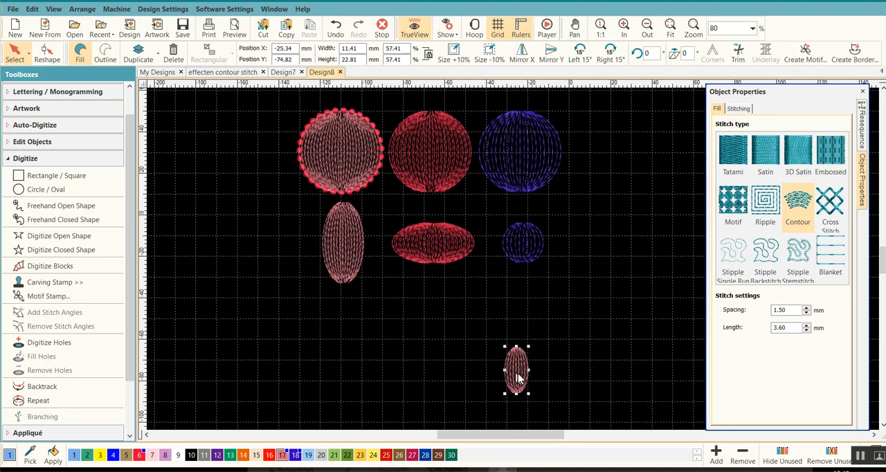
Stretch the small oval copy to a height of about 32.5 mm and set its contour spacing to 2.00 mm.
scroll(520, 374, up, 2)
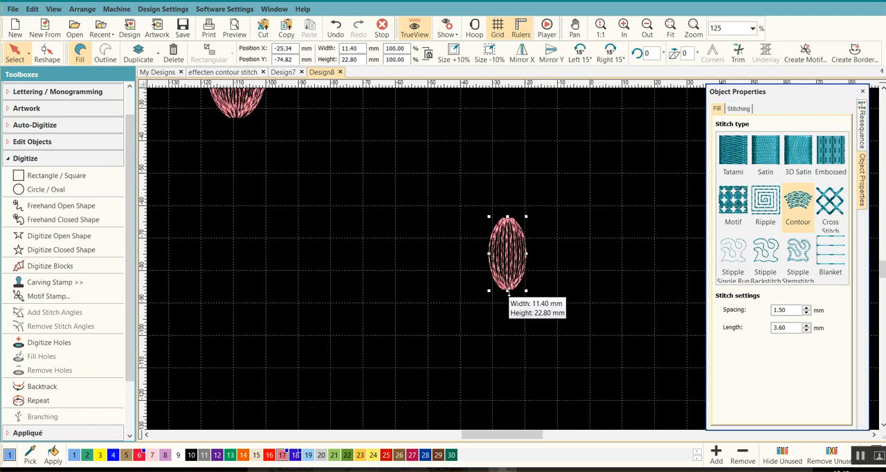
drag(507, 291, 507, 321)
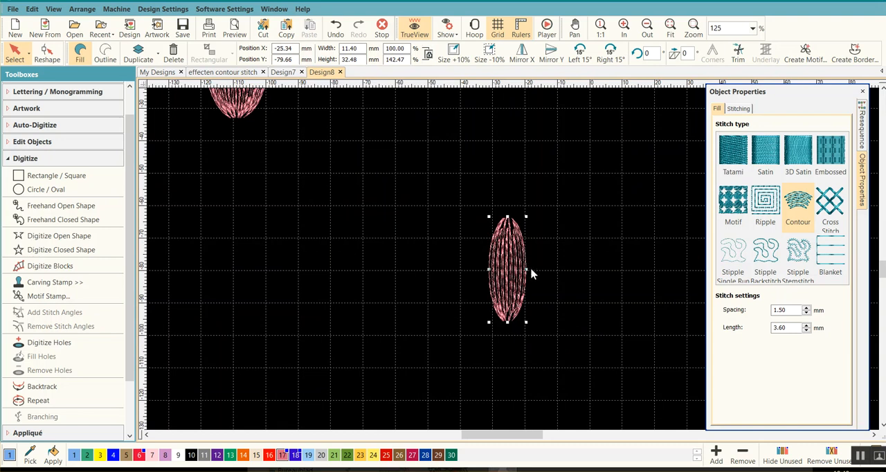
click(789, 310)
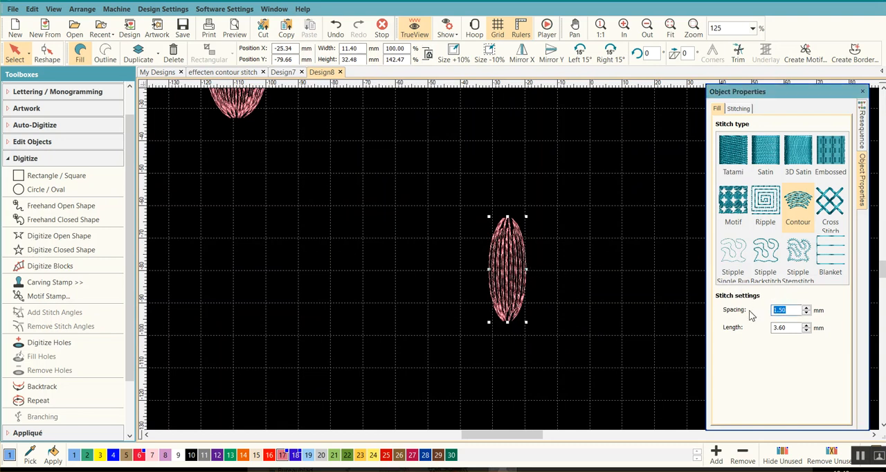
key(Return)
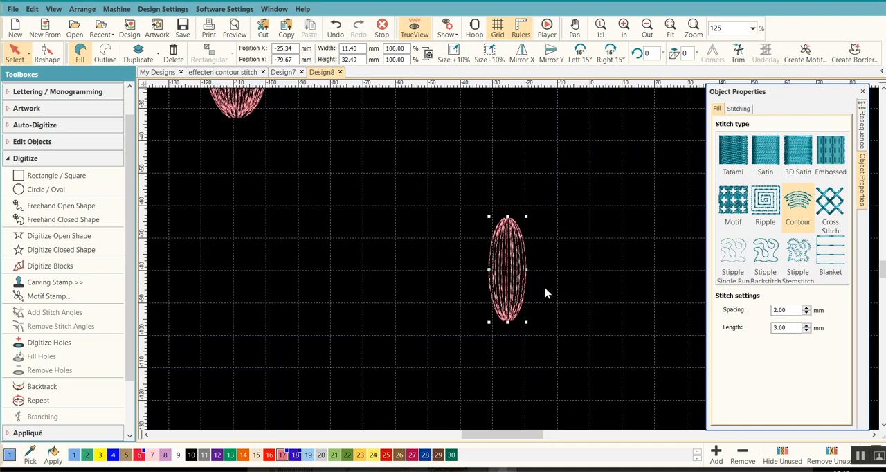
drag(507, 322, 506, 323)
Show the small oval's reshape points to examine where its stitching starts and ends.
click(25, 158)
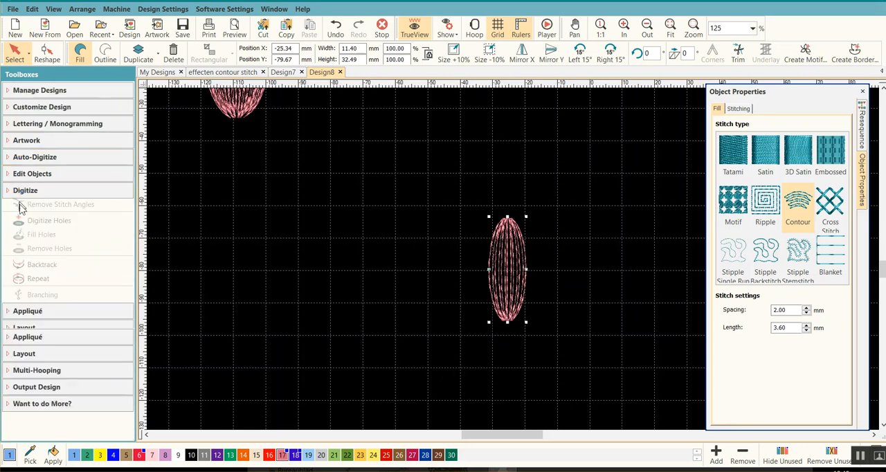
click(10, 225)
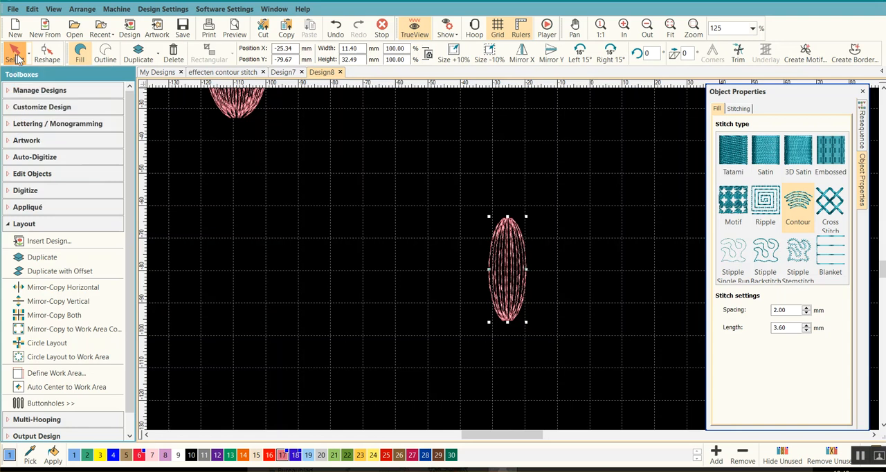
click(47, 52)
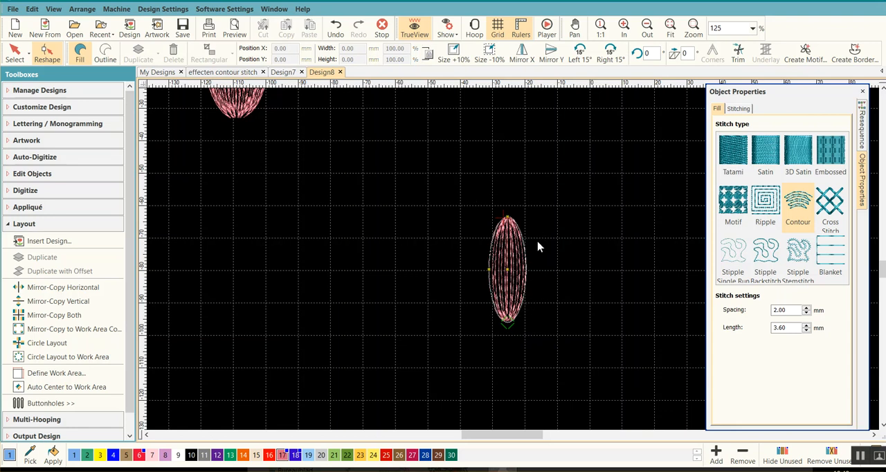
scroll(526, 256, up, 1)
scroll(488, 283, up, 1)
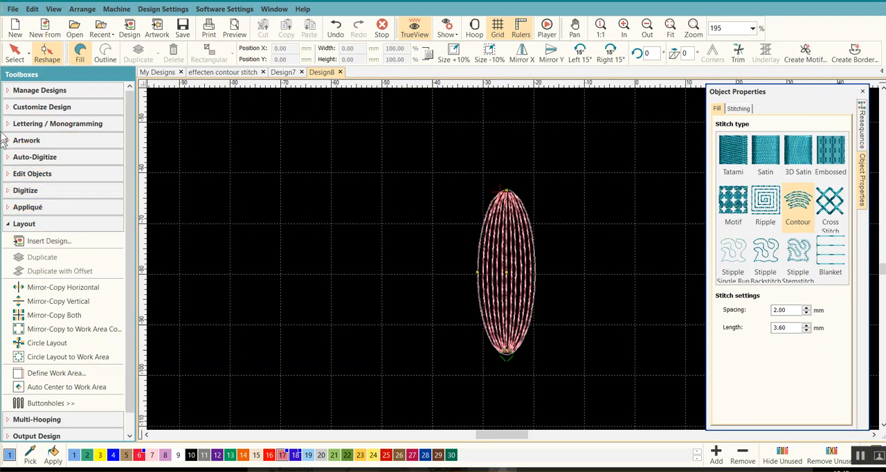
Digitize an open Single Run line about 32 mm tall along the small oval's right edge, between its upper and lower ends.
click(6, 226)
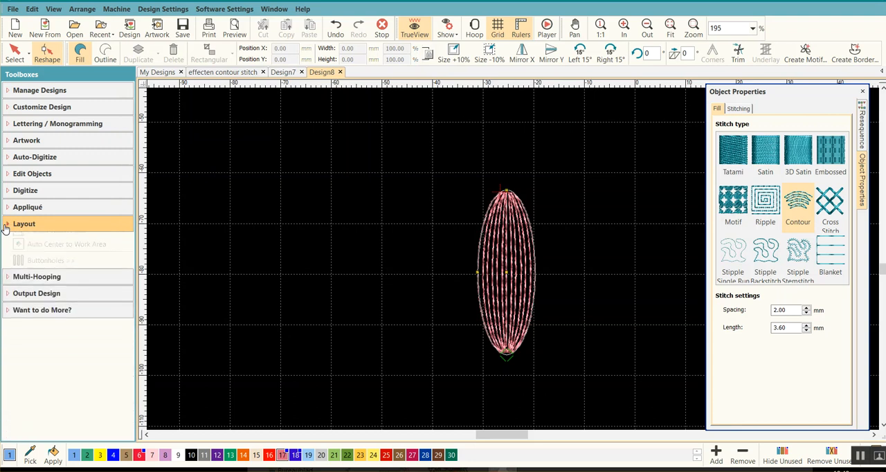
click(10, 197)
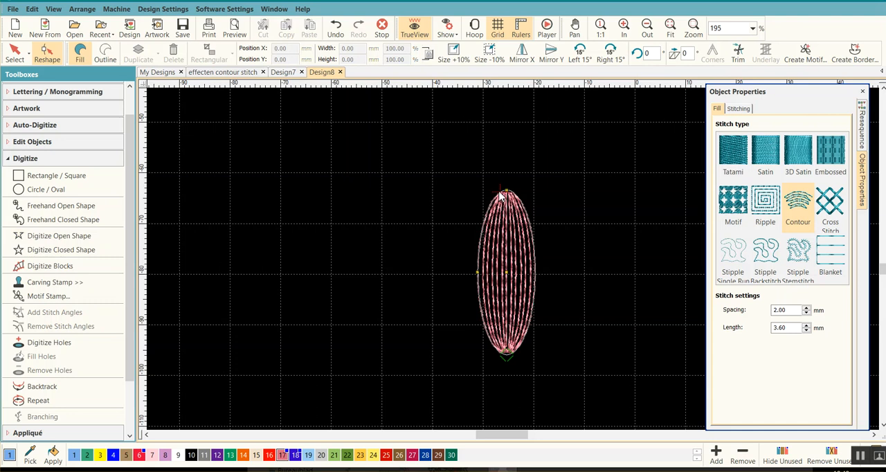
click(50, 236)
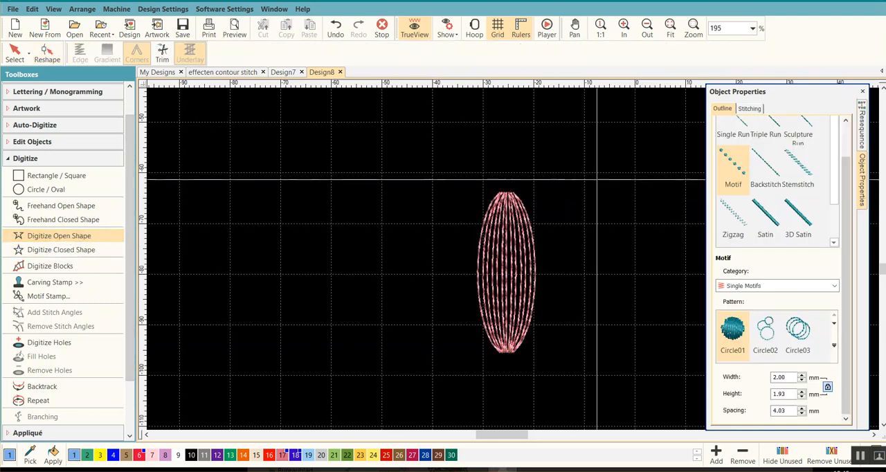
click(730, 139)
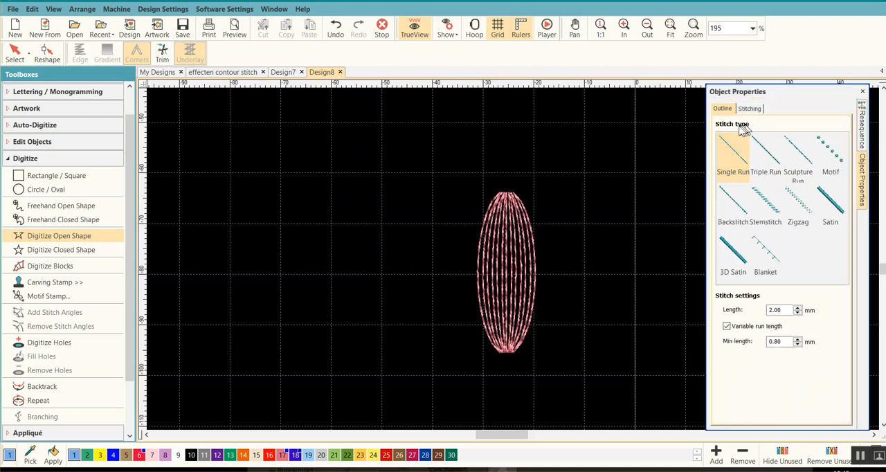
scroll(529, 204, up, 1)
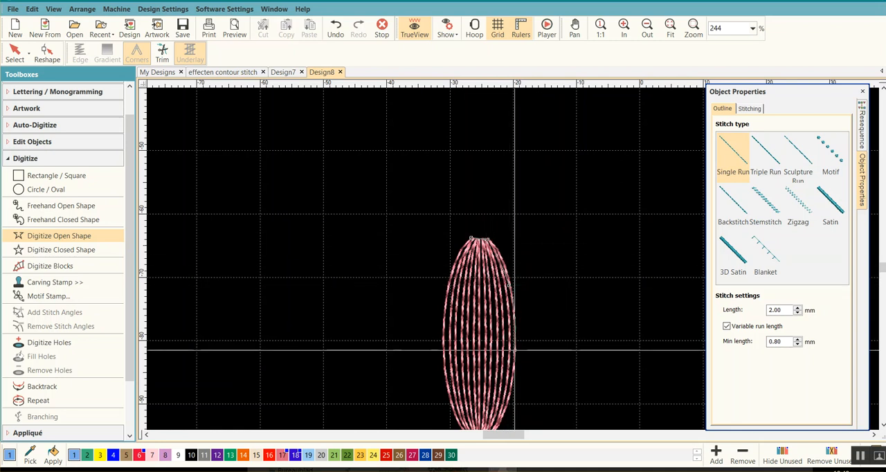
right_click(506, 409)
click(494, 361)
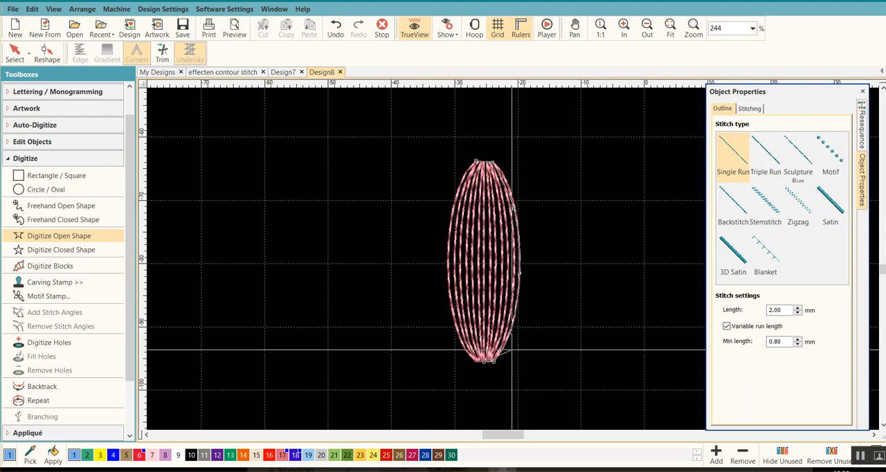
key(Return)
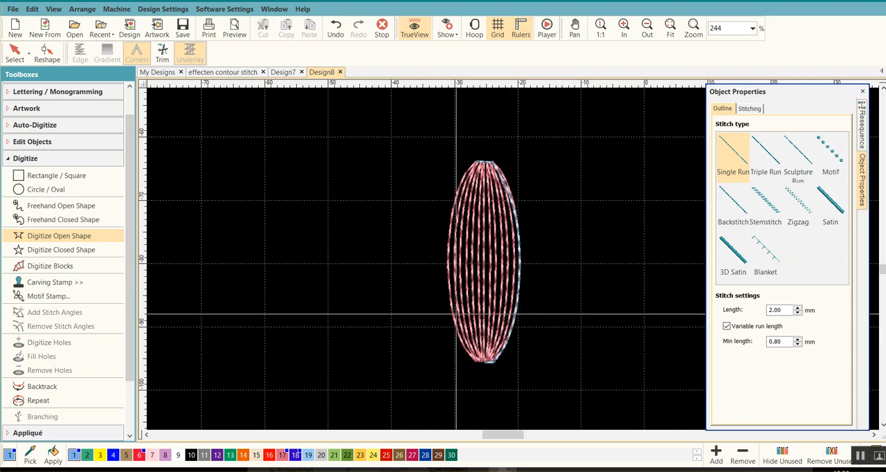
Examine the stitch sequence to compare the positions of the new edge line and the small oval.
click(14, 56)
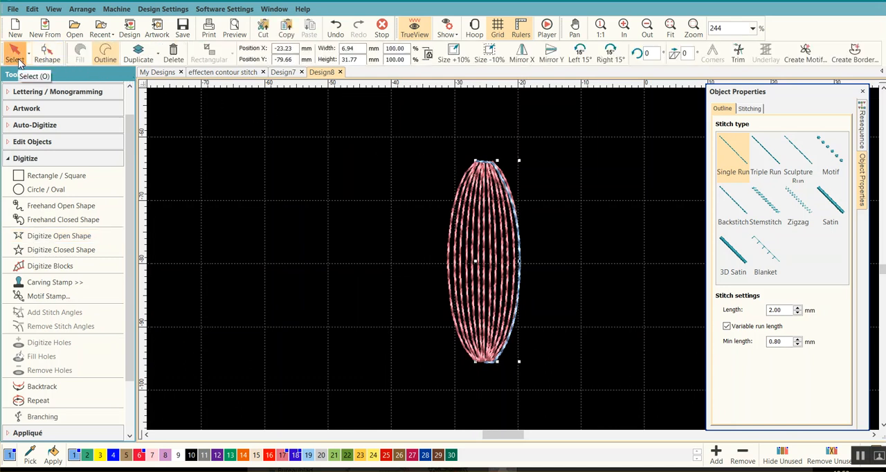
click(863, 169)
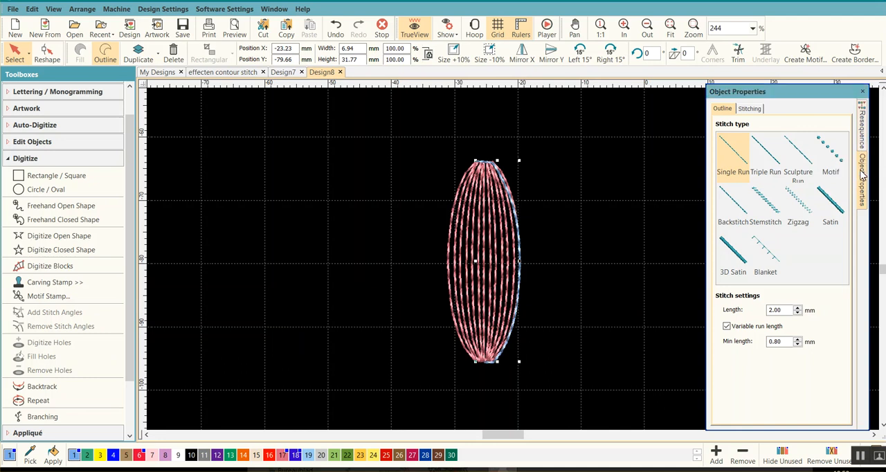
click(861, 130)
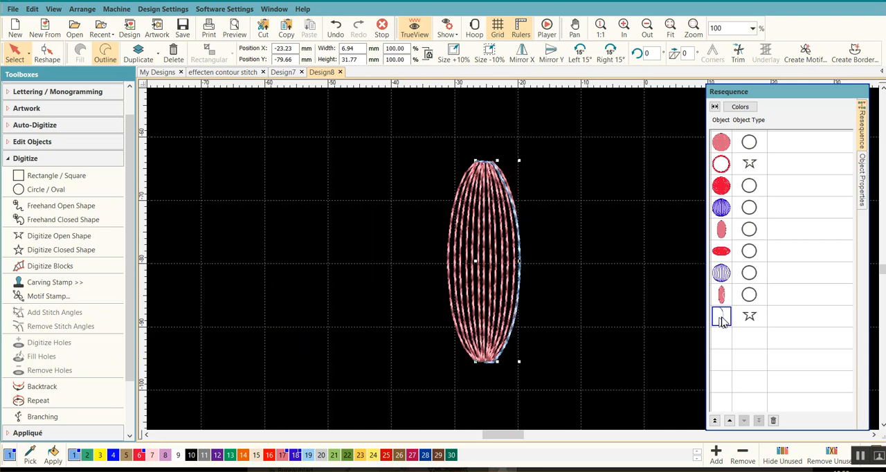
mouse_move(722, 318)
mouse_down()
mouse_move(733, 162)
mouse_move(719, 258)
mouse_move(725, 311)
mouse_up()
click(724, 296)
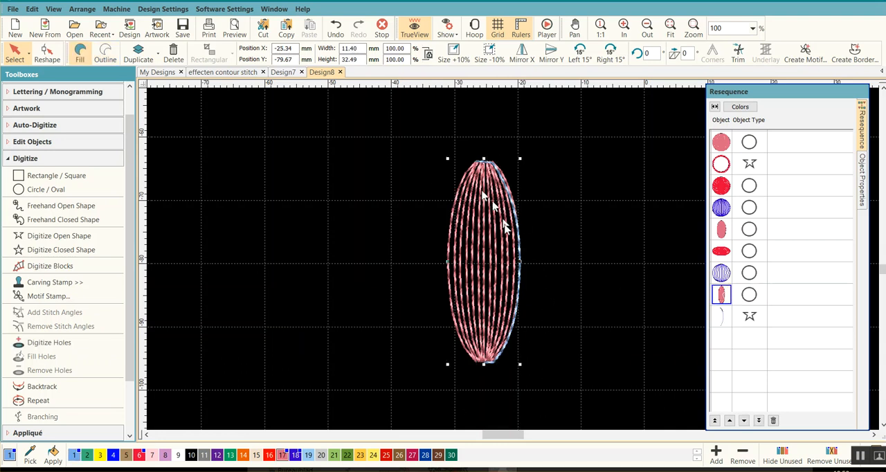
Recolour the edge line with the Hatch 217 Raspberry thread used for the small oval.
click(722, 316)
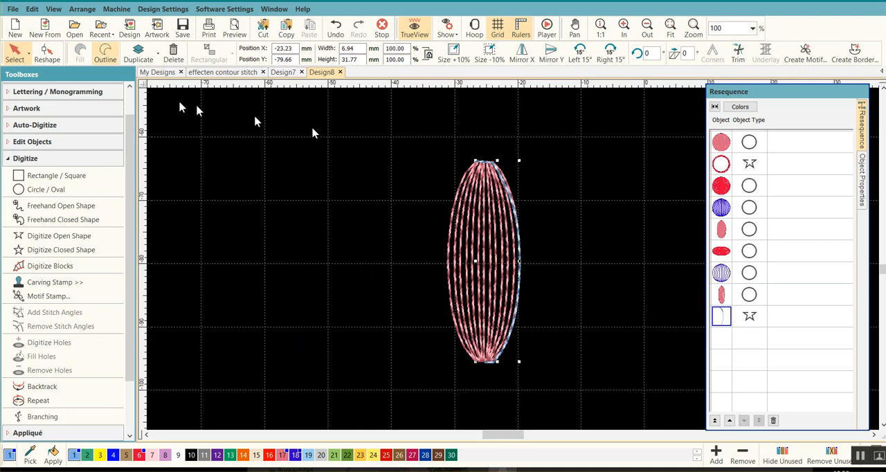
click(47, 52)
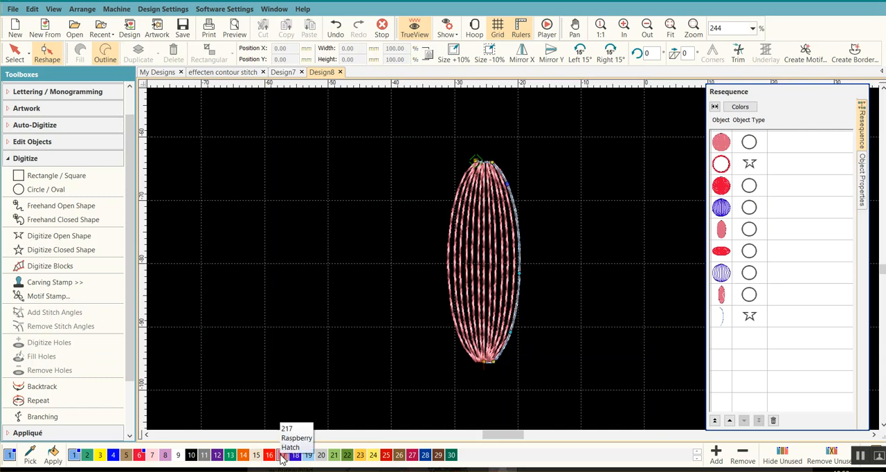
click(14, 53)
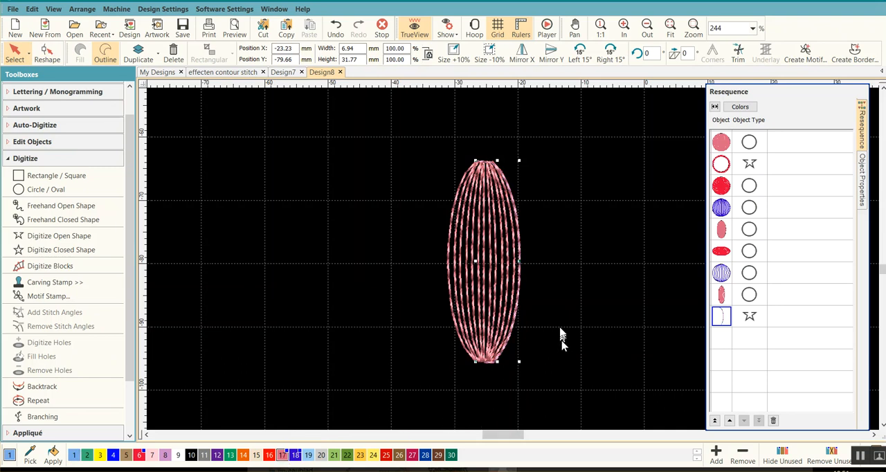
Group the small oval with its digitized edge line.
scroll(514, 263, down, 1)
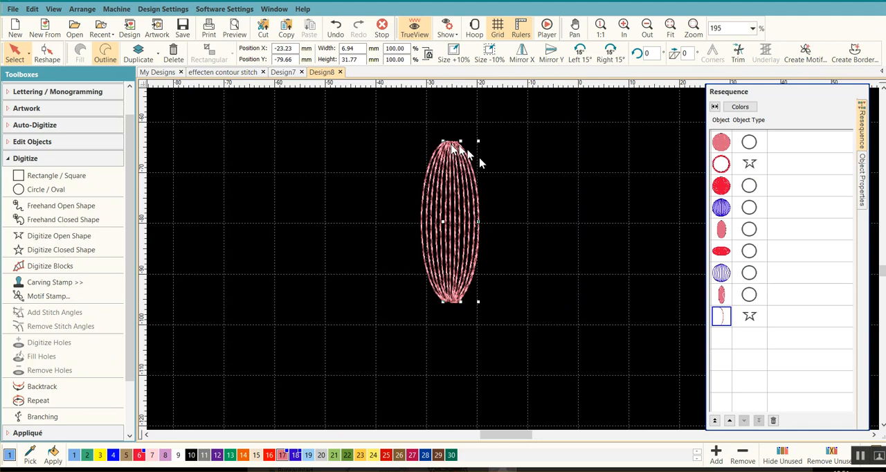
ctrl+click(724, 298)
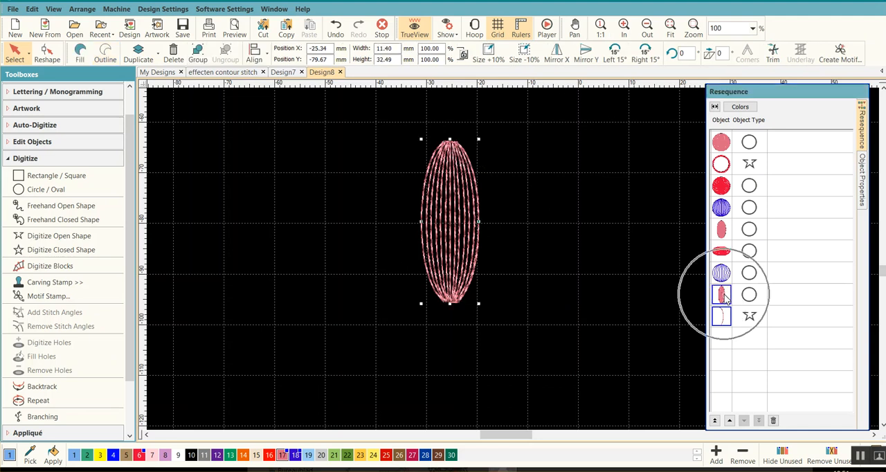
right_click(724, 298)
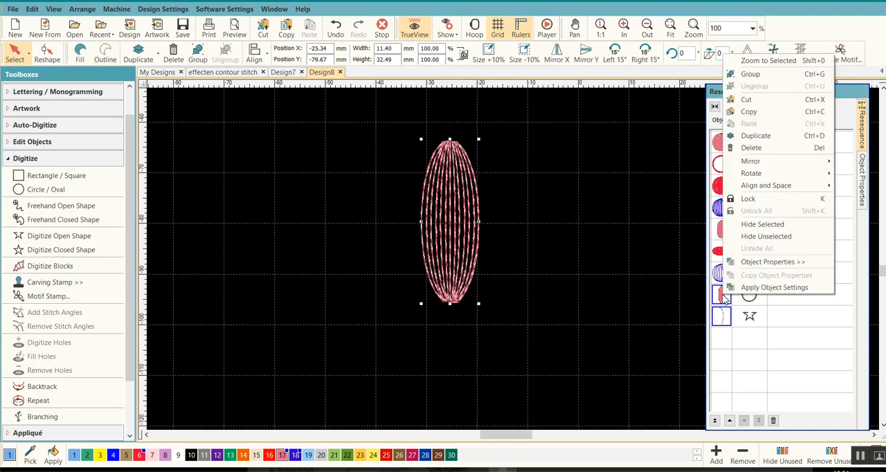
click(736, 74)
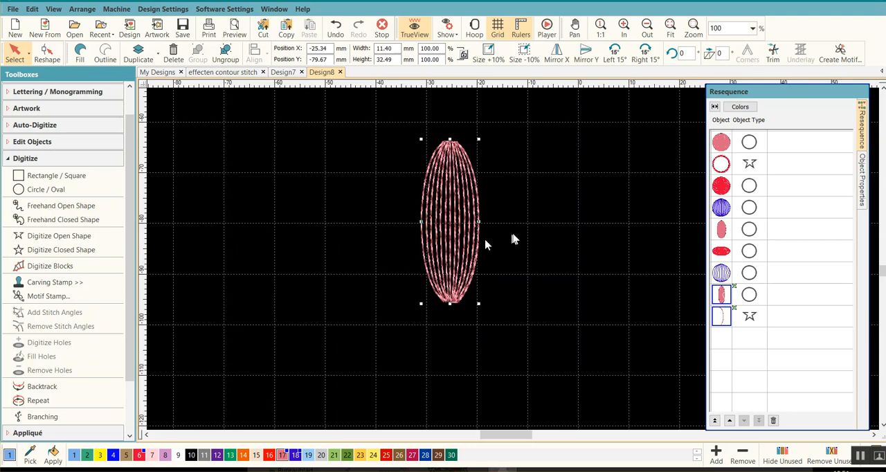
Create a three-part Circle Layout of the grouped oval, centred just below its lower end.
click(9, 160)
click(10, 225)
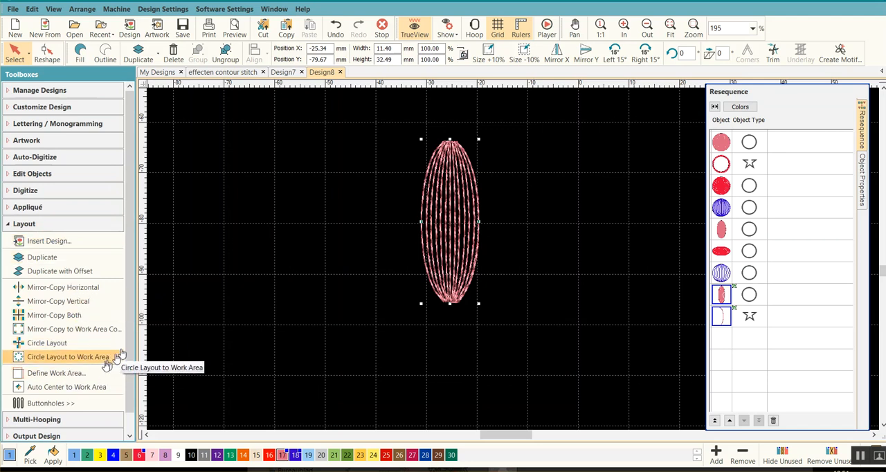
click(48, 343)
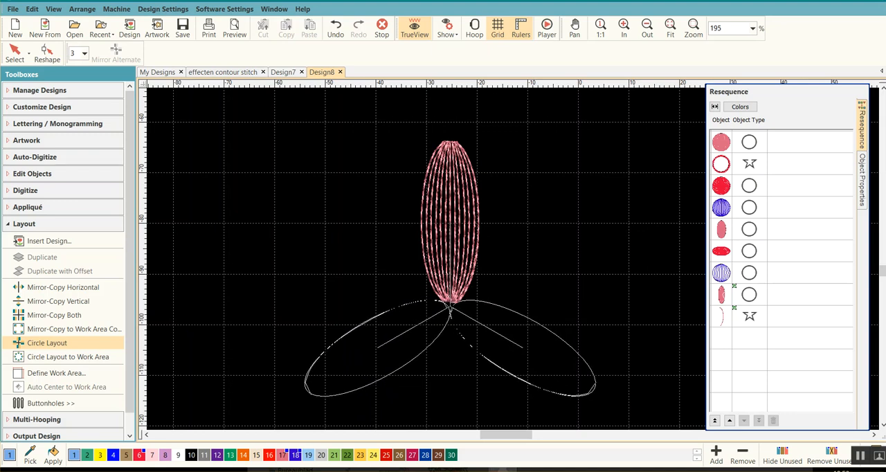
click(451, 309)
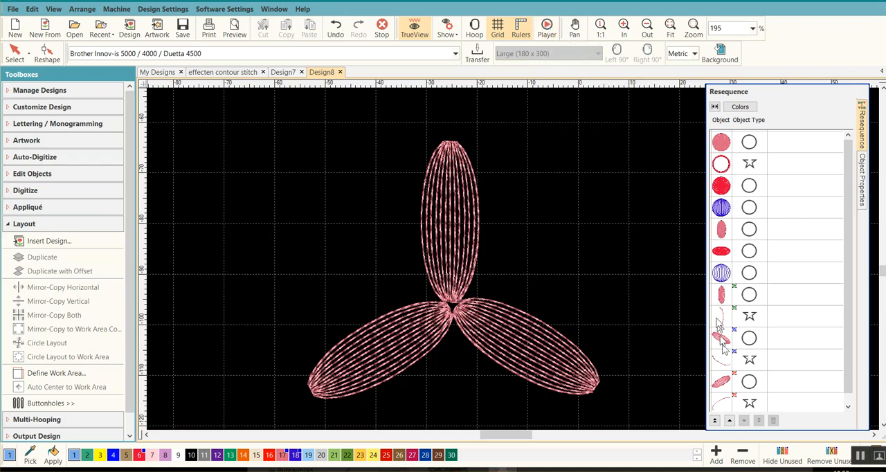
Hide the first seven objects in the stitch sequence, from the top circle down to the open-spaced blue circle.
drag(848, 299, 855, 321)
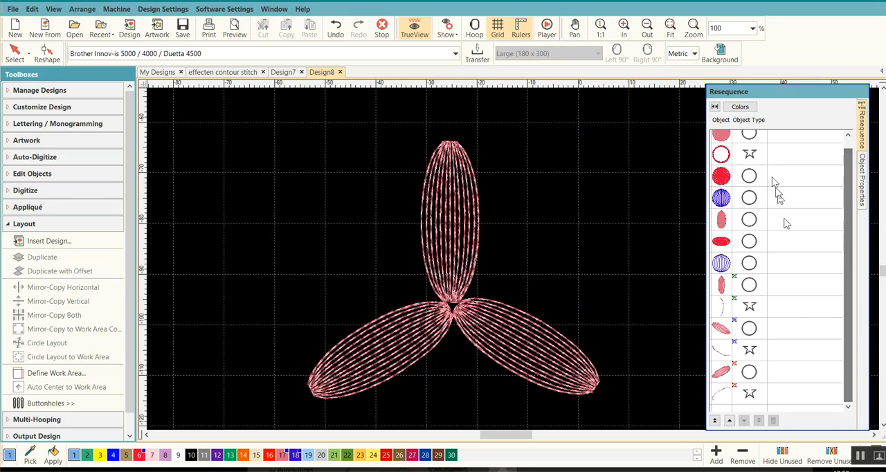
click(721, 263)
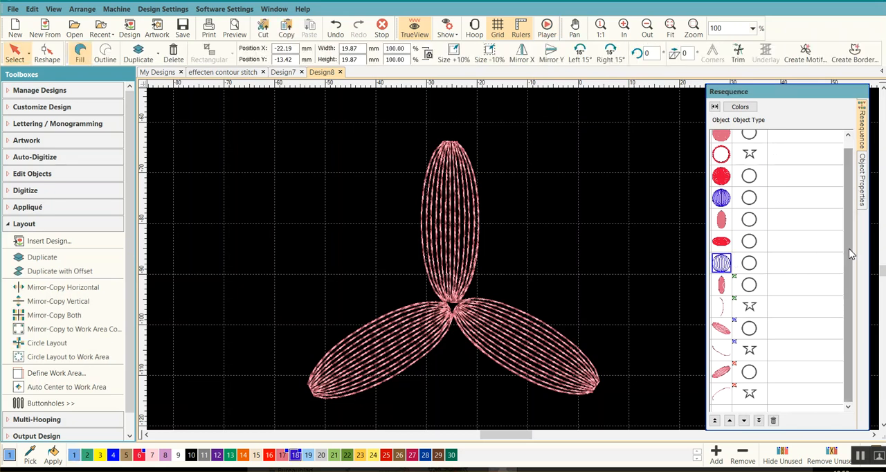
drag(850, 255, 854, 198)
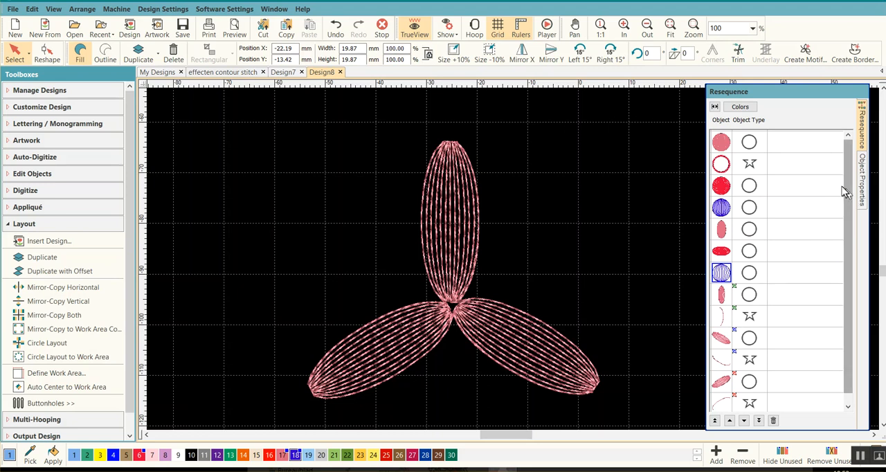
shift+click(721, 143)
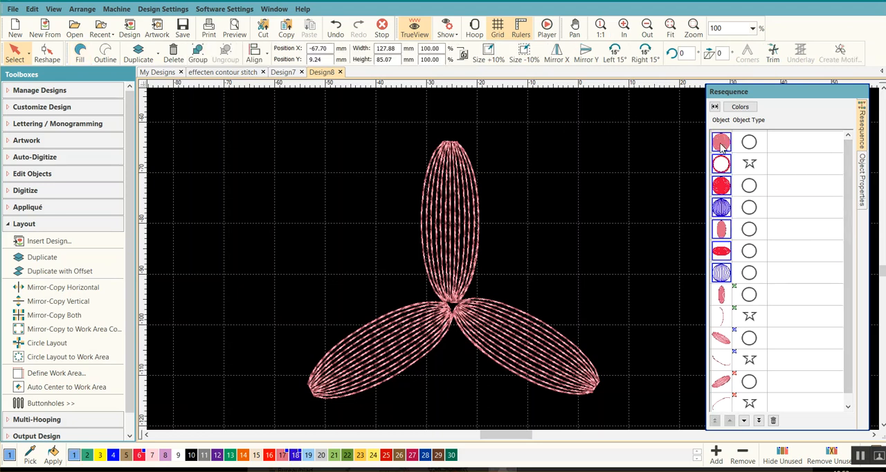
right_click(721, 142)
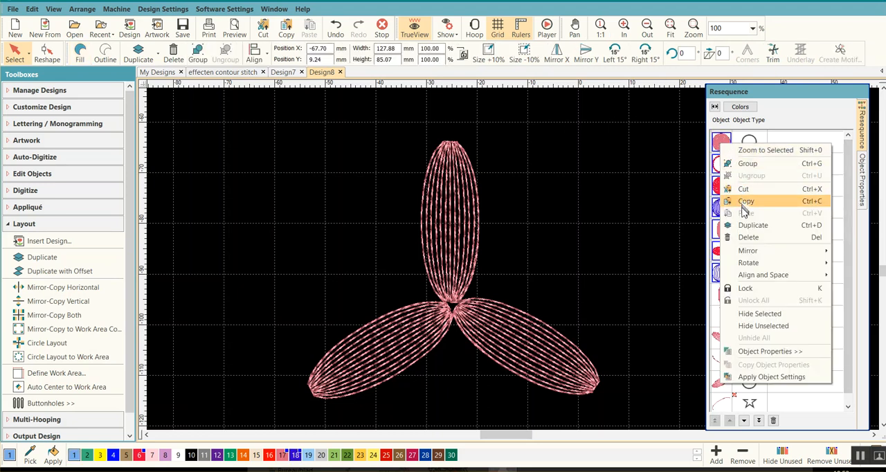
click(746, 315)
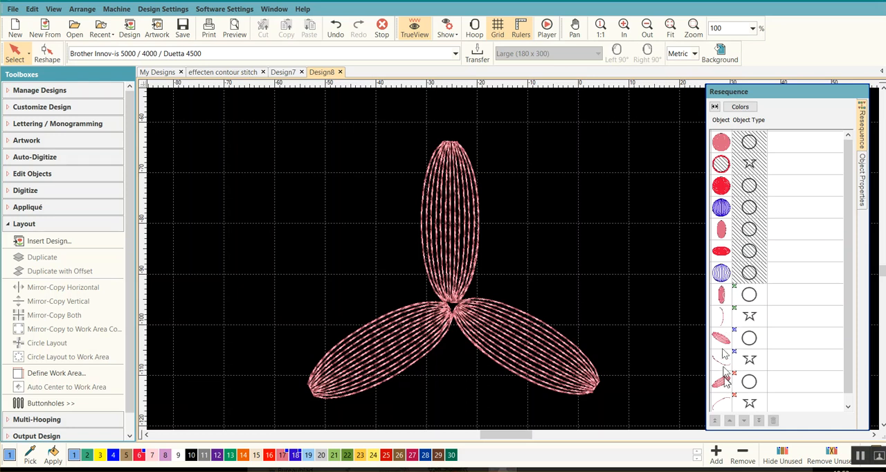
Play the stitch-out simulation of the three-petal layout, raising the playback speed to 2040 s/m, and end it.
click(548, 32)
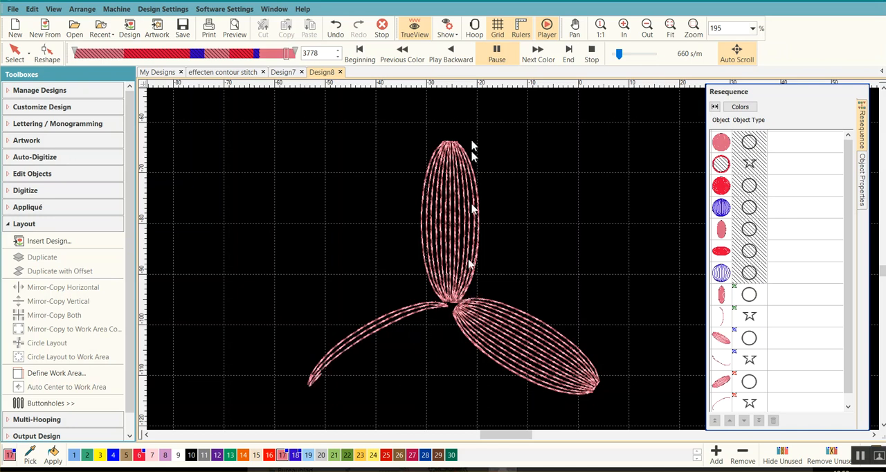
drag(619, 60, 627, 61)
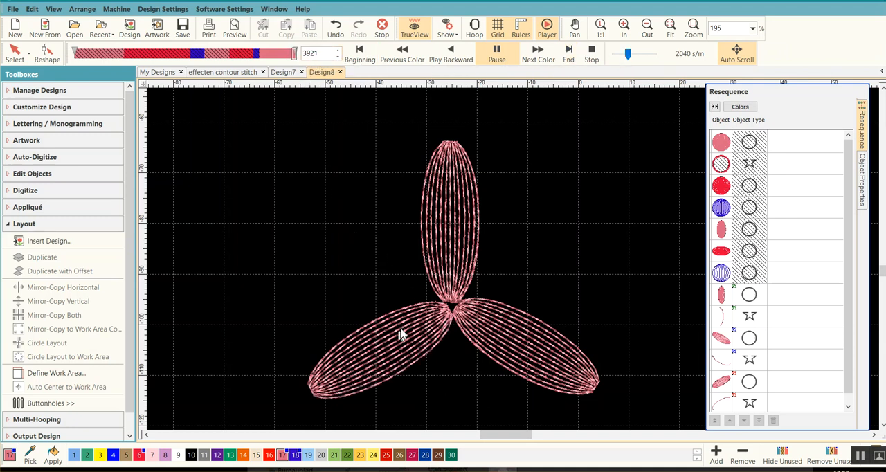
click(592, 57)
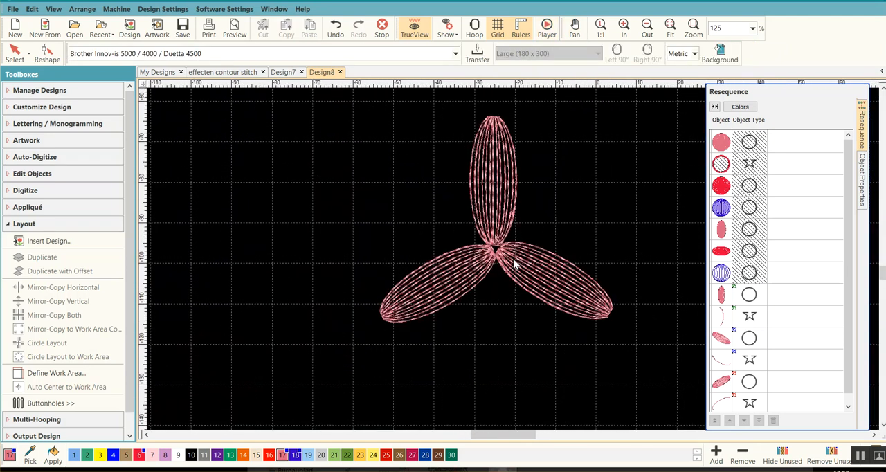
Ungroup all three petals so that each oval and its edge line are separate objects.
scroll(511, 260, up, 1)
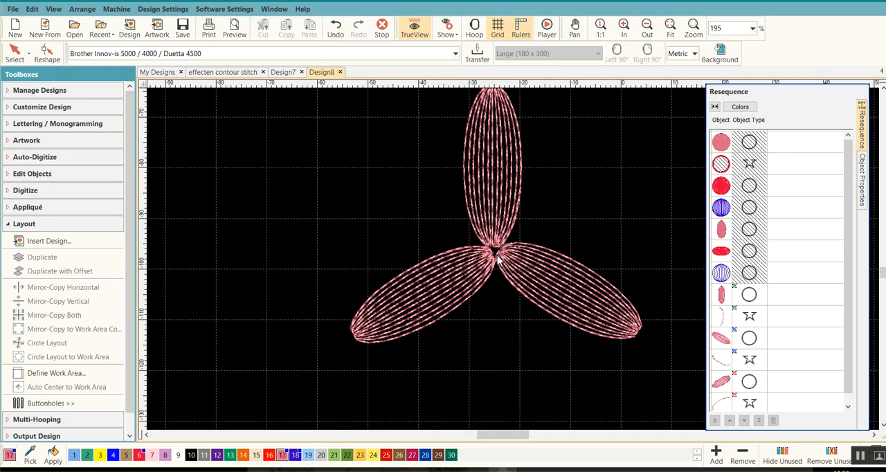
click(721, 296)
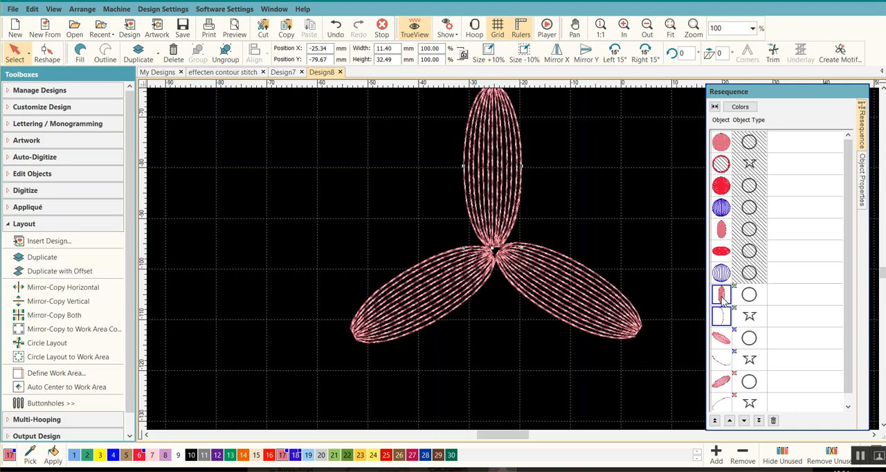
right_click(722, 296)
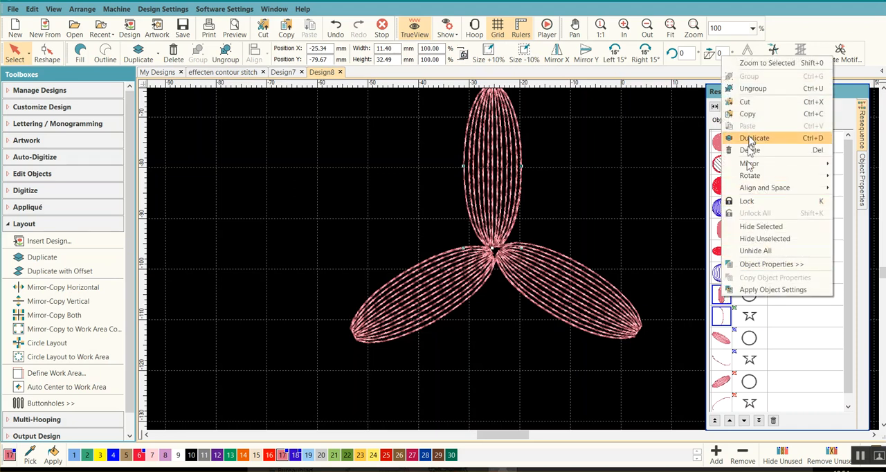
click(754, 90)
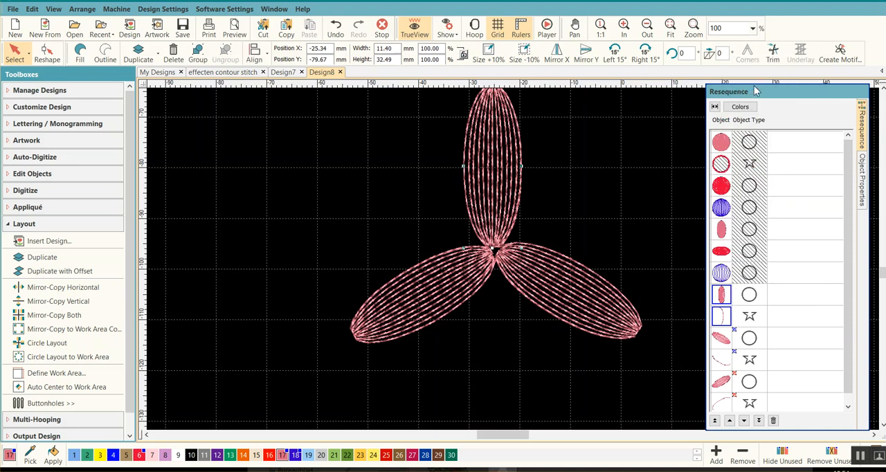
click(723, 339)
right_click(722, 339)
click(752, 137)
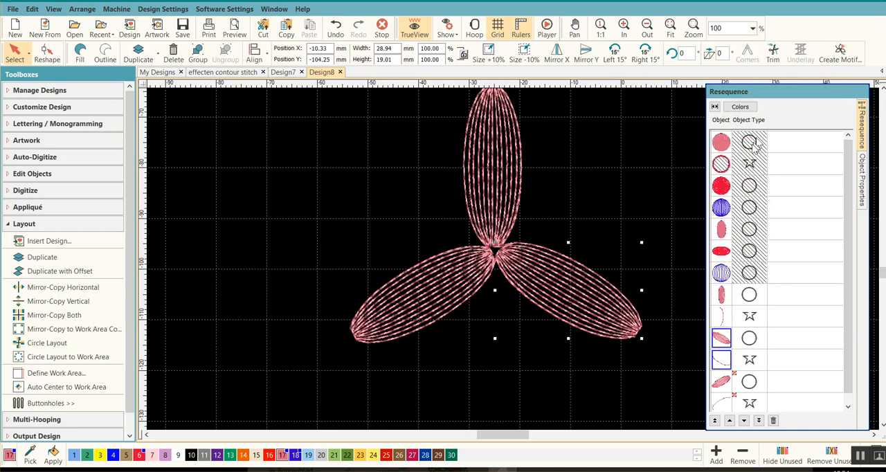
click(722, 384)
right_click(722, 384)
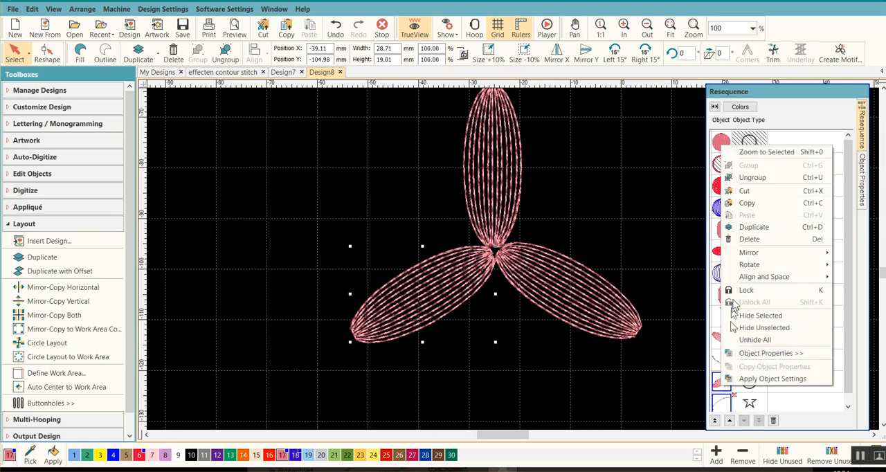
click(744, 178)
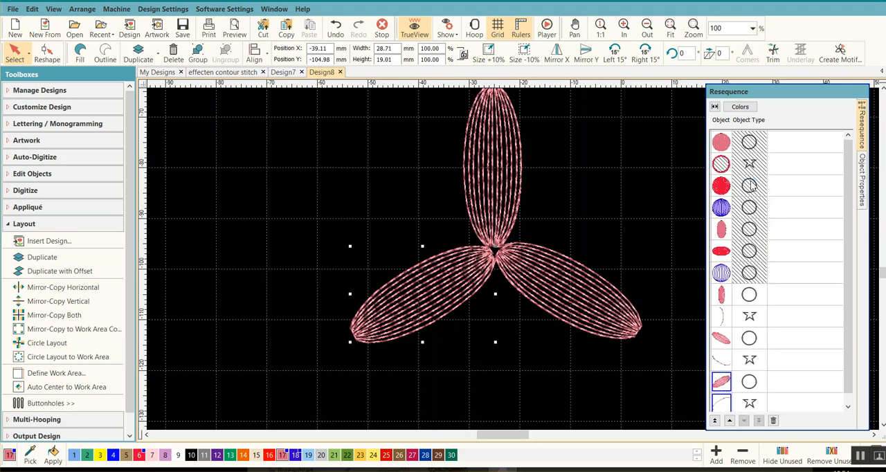
Turn off the tie-off after the upright petal's oval.
click(721, 296)
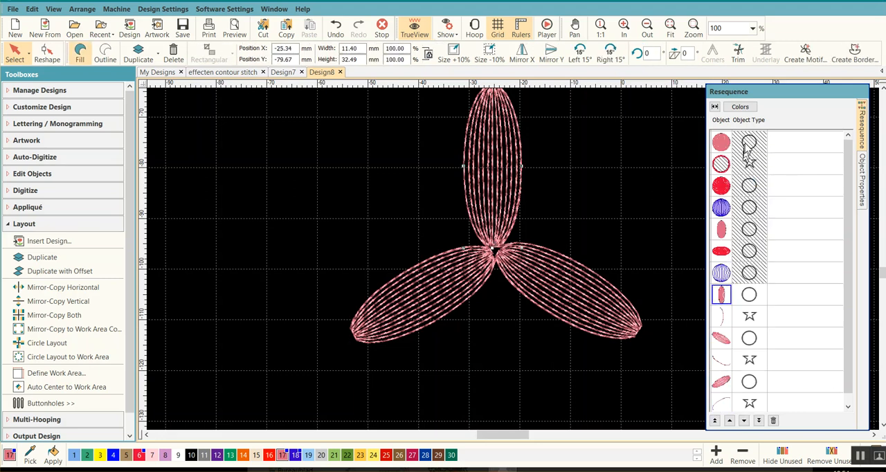
click(862, 179)
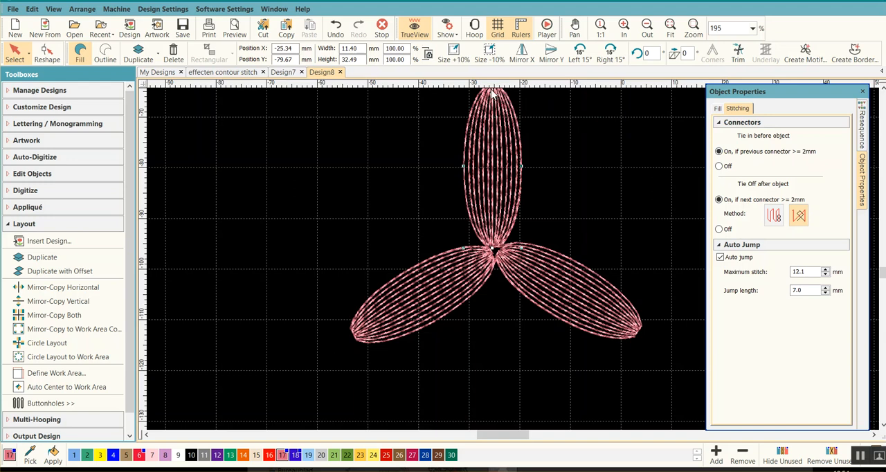
click(719, 230)
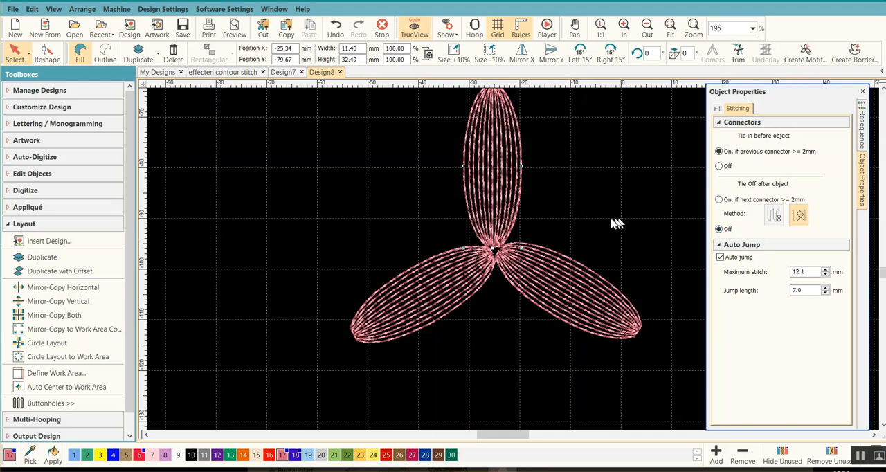
Turn off both the tie-in and the tie-off for the upright petal's edge line.
click(861, 130)
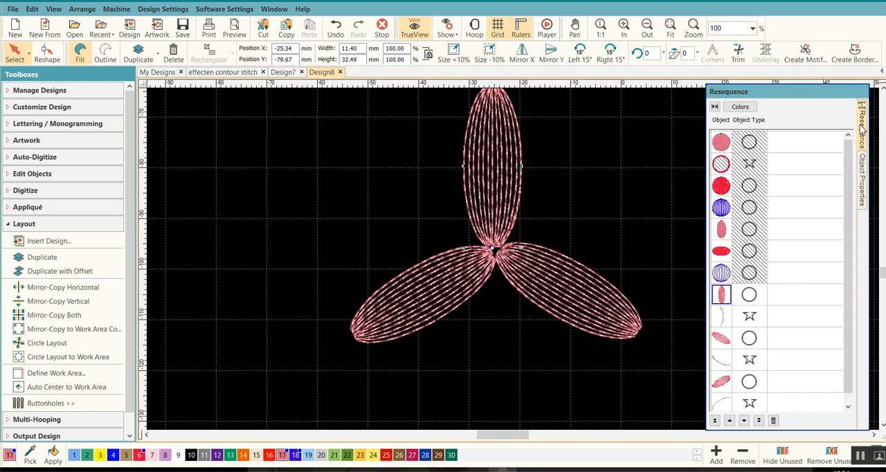
click(721, 315)
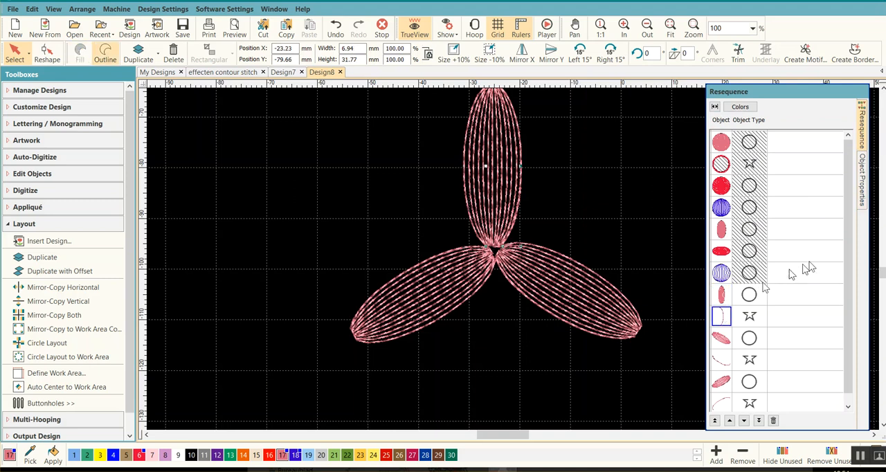
click(864, 178)
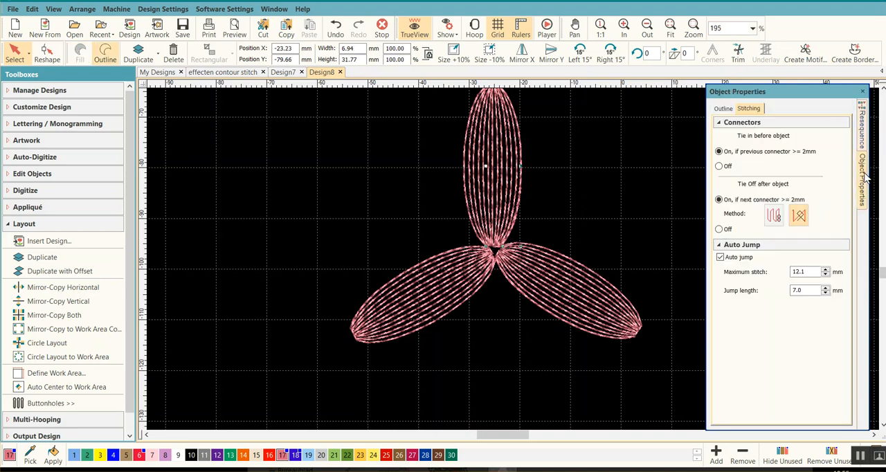
click(719, 167)
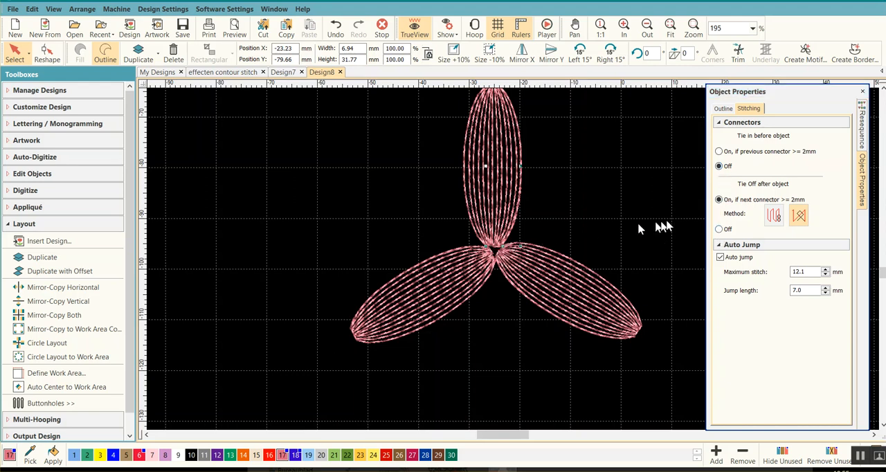
click(719, 230)
Turn off the tie-in before the last petal's edge line and deselect it.
click(863, 131)
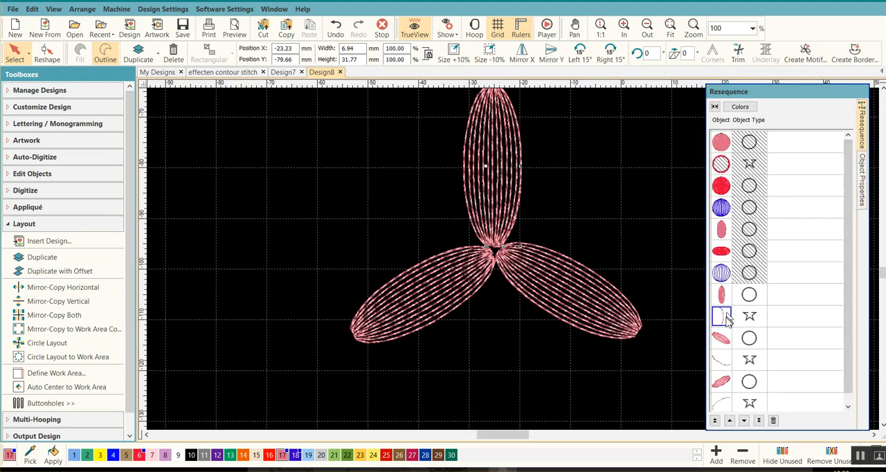
drag(847, 339, 846, 381)
click(723, 393)
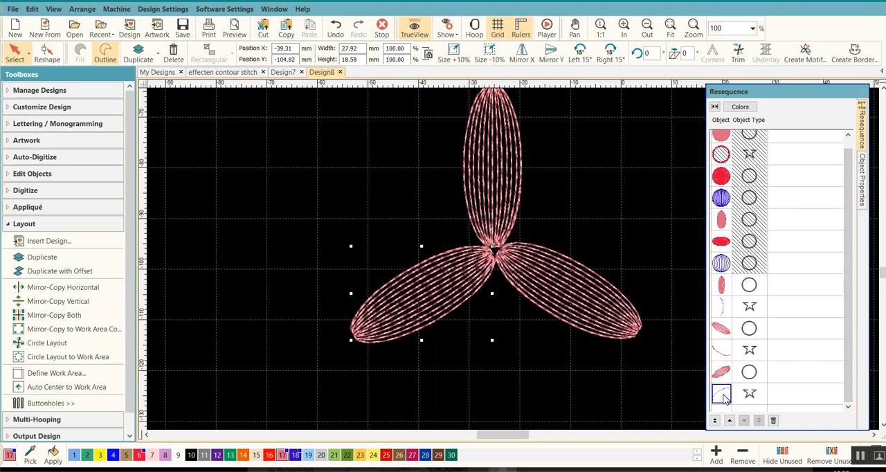
click(863, 173)
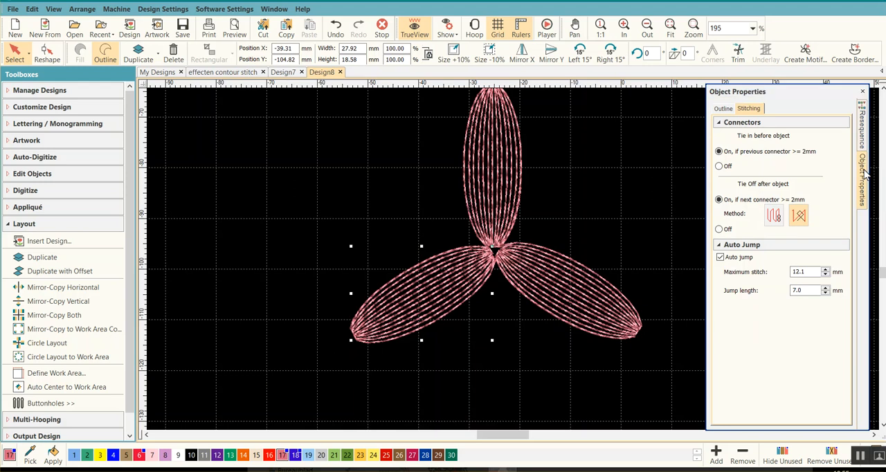
click(719, 166)
click(685, 354)
scroll(617, 211, down, 1)
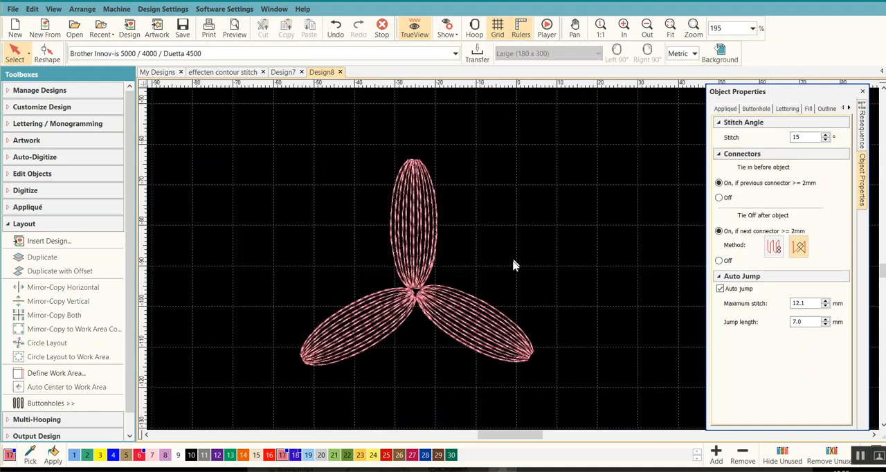
Duplicate all three petals with their edge lines in place and recolor the copy purple with color 12.
scroll(480, 274, down, 1)
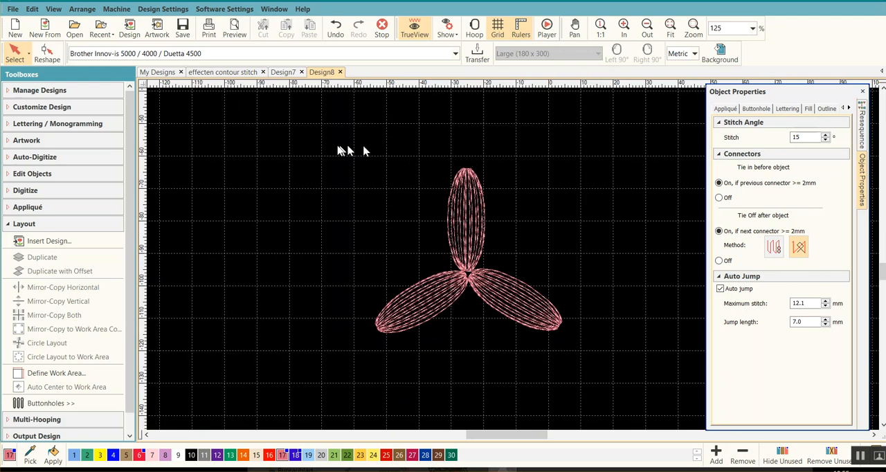
drag(297, 143, 599, 367)
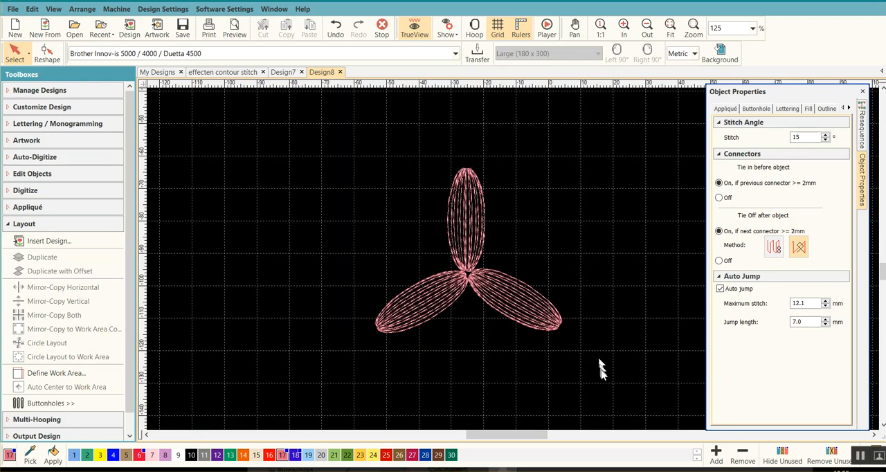
click(862, 130)
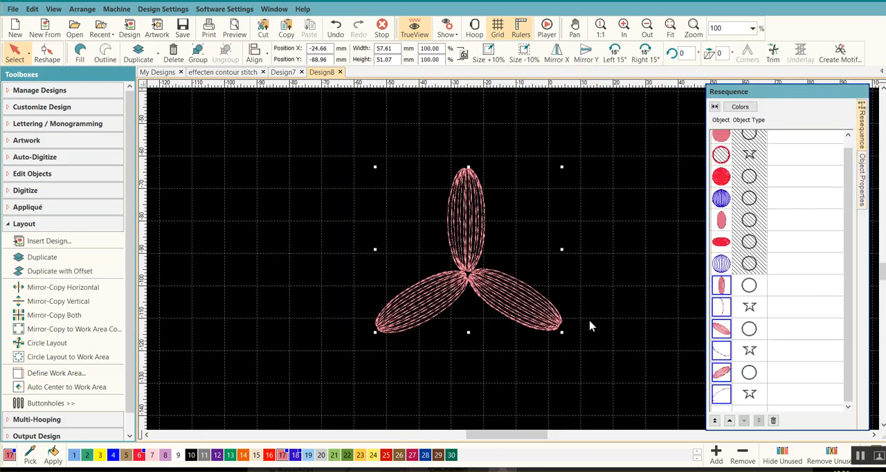
click(609, 332)
click(723, 293)
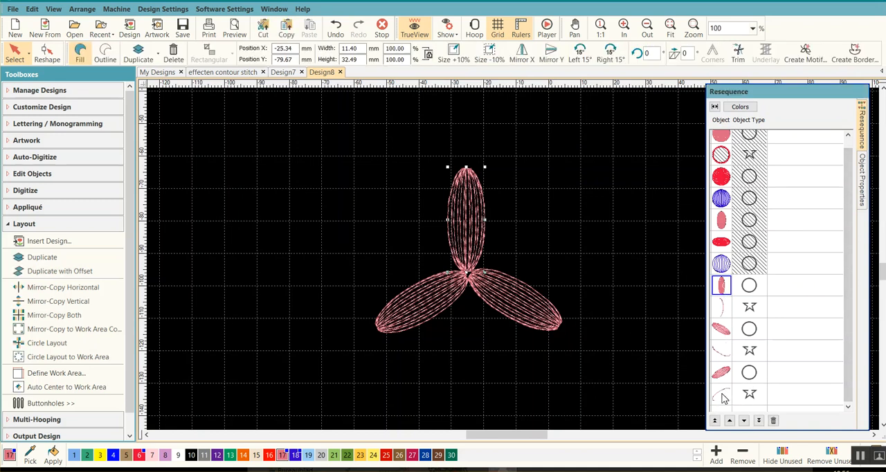
shift+click(723, 396)
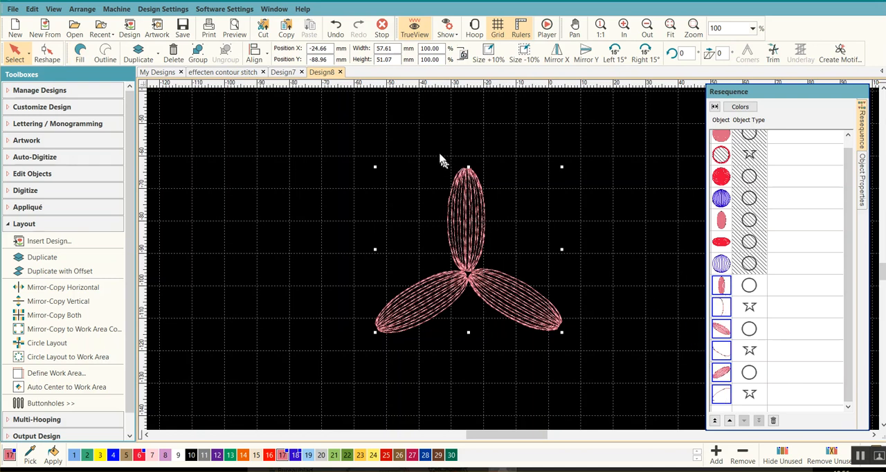
click(138, 53)
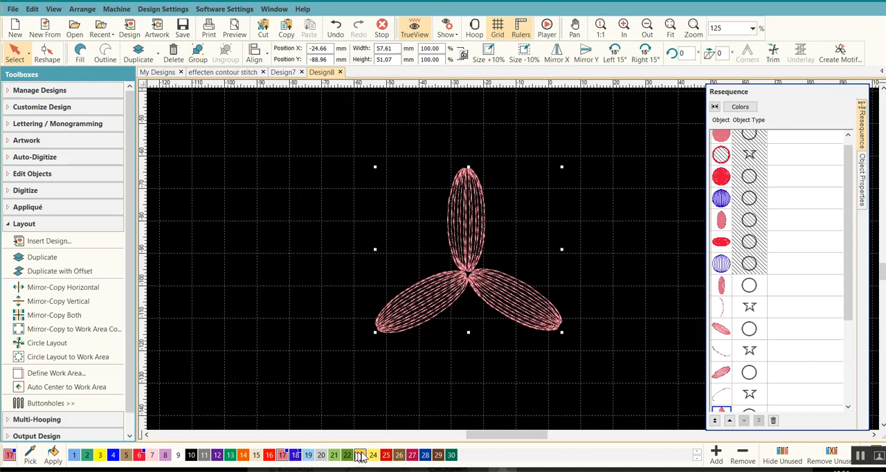
click(217, 457)
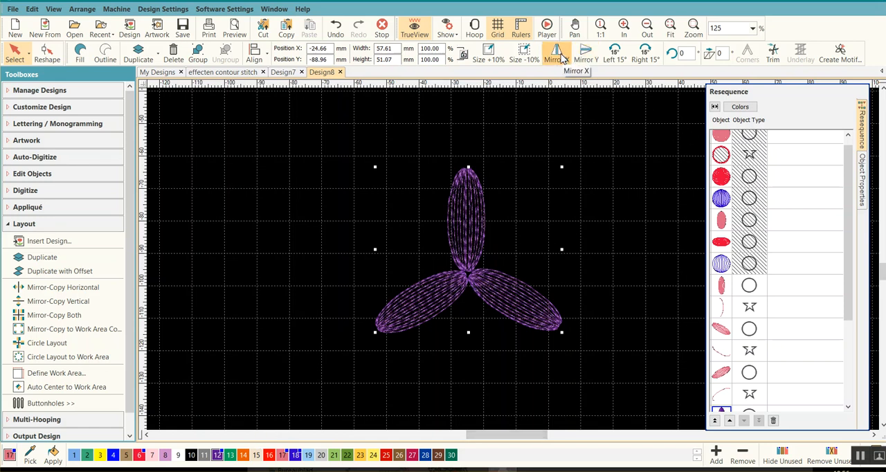
Rotate the purple copy 60° to the right in 15° increments so its petals fall between the pink ones.
click(644, 58)
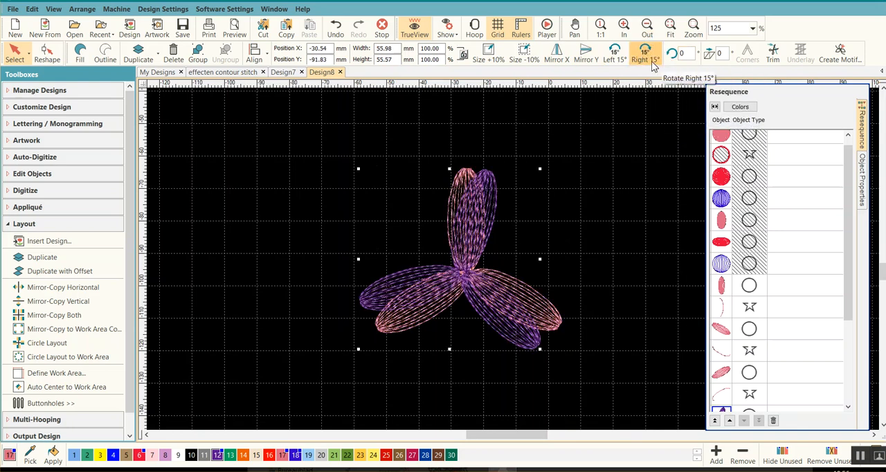
click(646, 53)
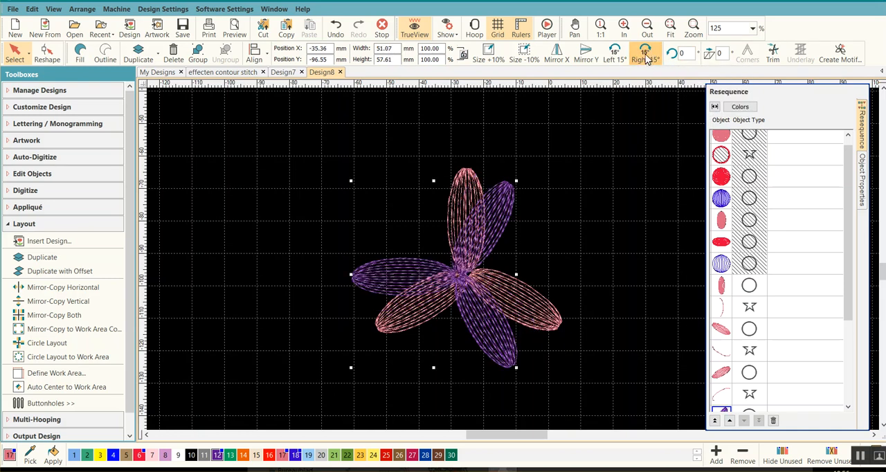
click(645, 55)
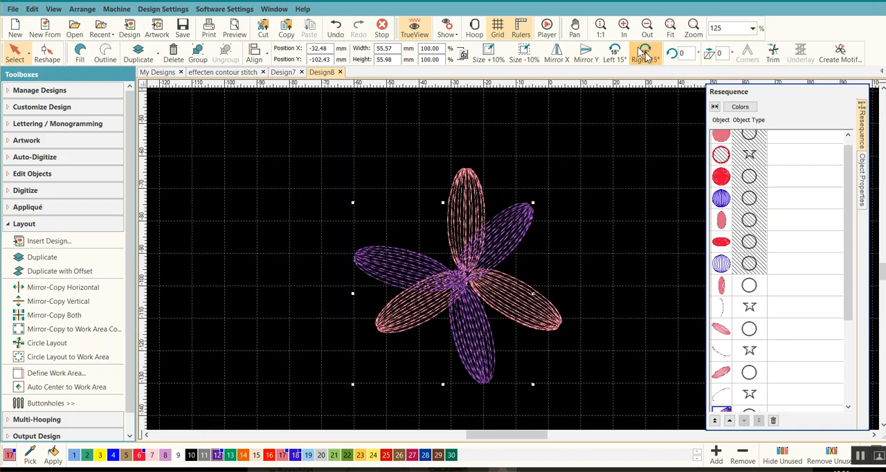
click(645, 55)
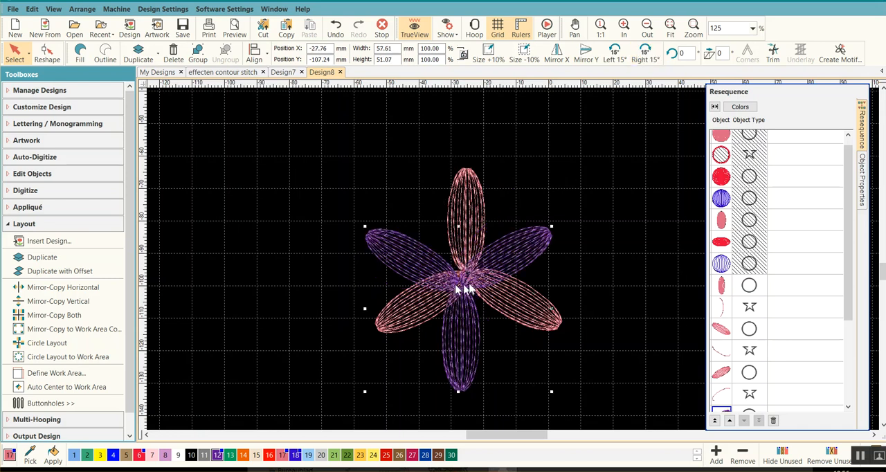
Move the purple petals so their center coincides with the pink petals' center, and deselect them.
mouse_move(510, 247)
mouse_down()
mouse_move(517, 242)
mouse_move(507, 242)
mouse_up()
scroll(514, 263, up, 3)
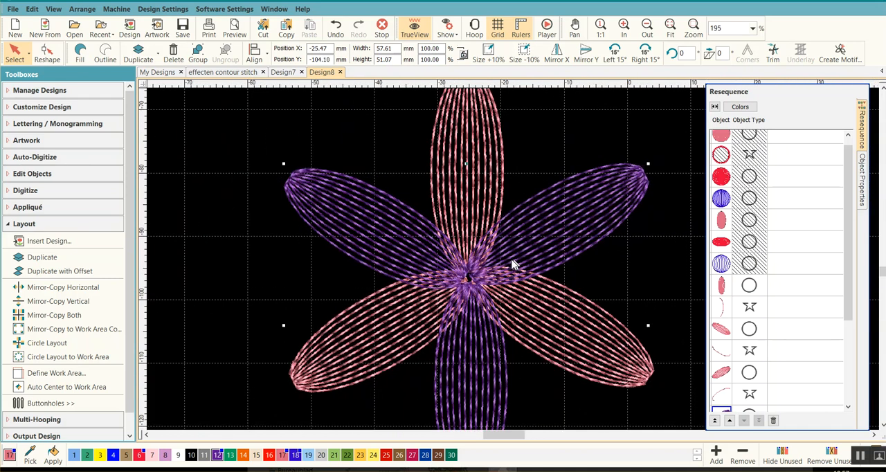
scroll(514, 263, up, 2)
drag(535, 224, 536, 223)
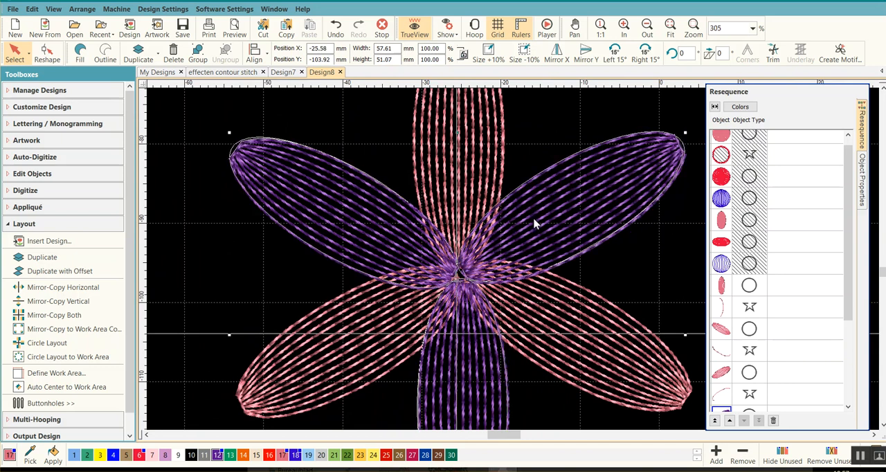
scroll(540, 224, down, 5)
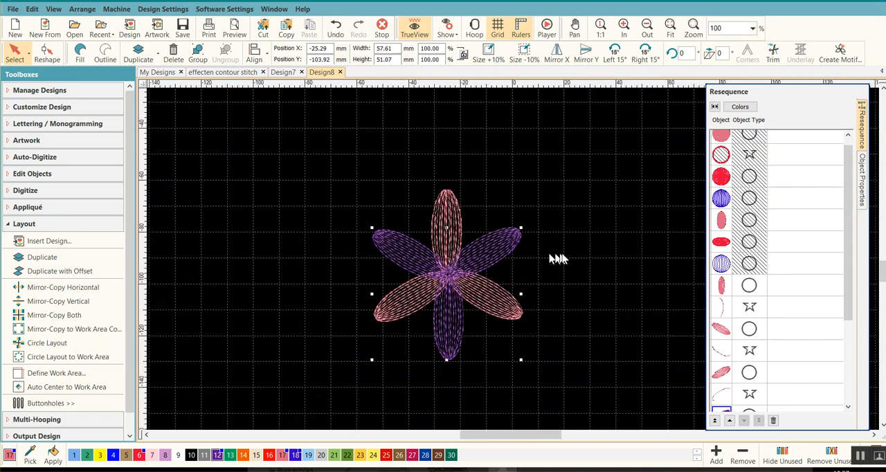
click(598, 257)
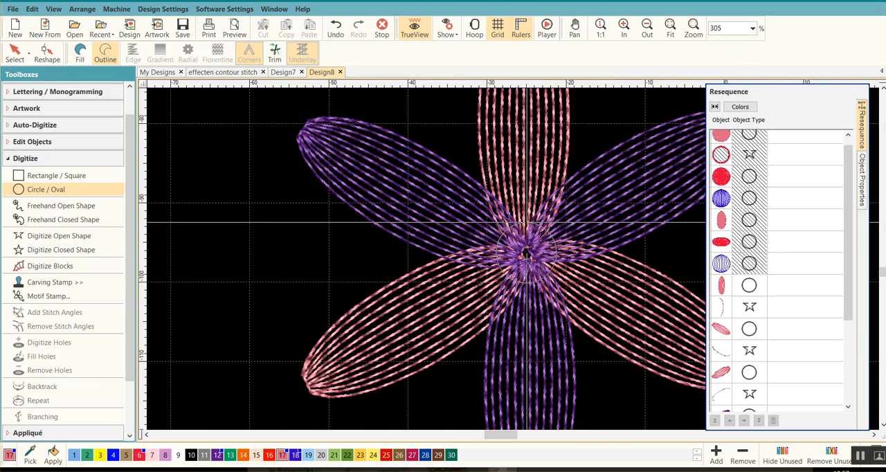
Undo the outline circle drawn at the flower's center and draw a circle with Tatami fill there instead.
click(526, 223)
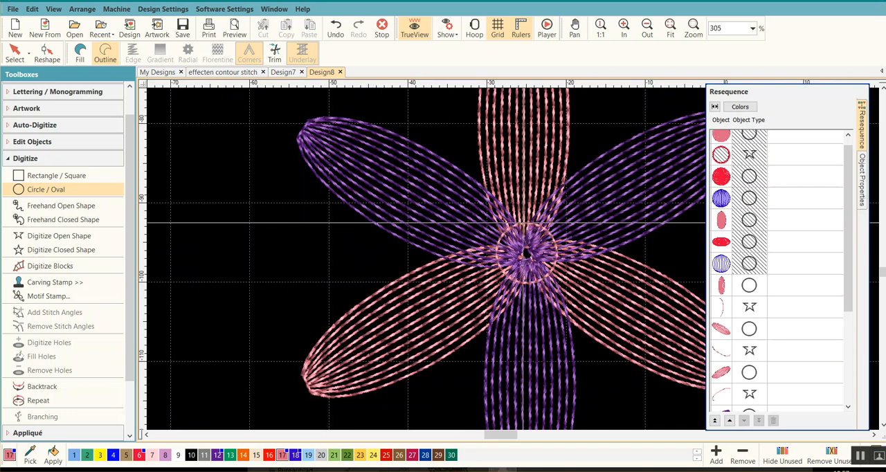
click(336, 28)
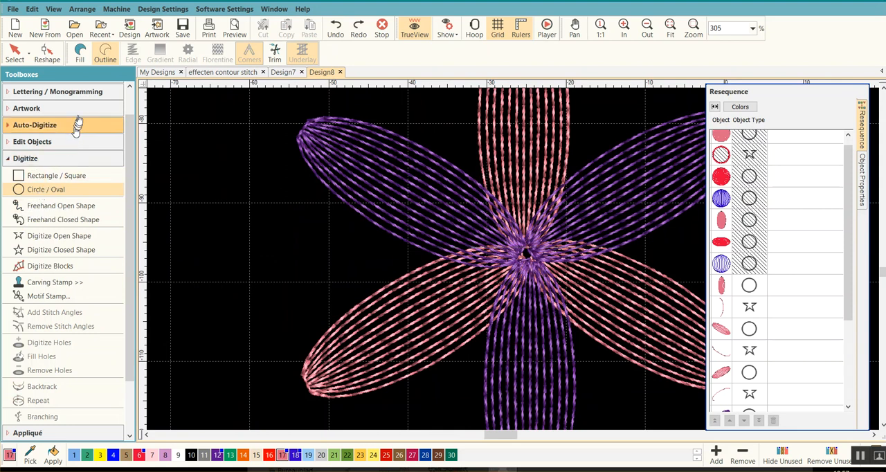
click(80, 55)
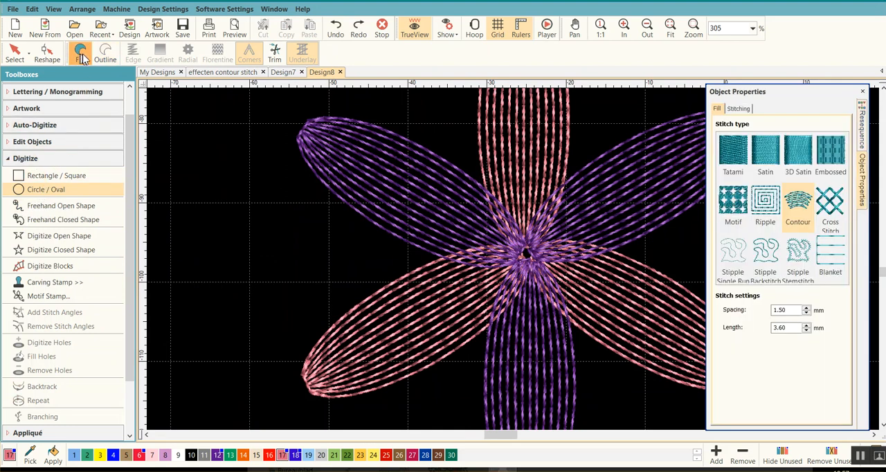
click(741, 160)
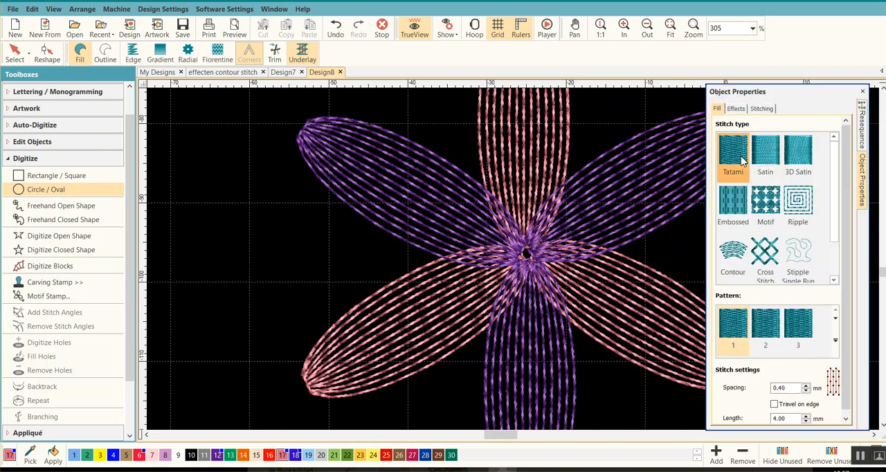
click(527, 254)
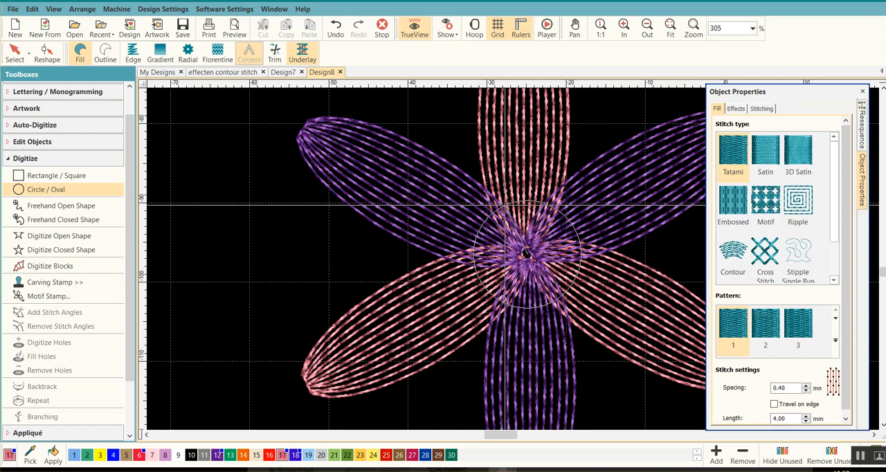
key(Return)
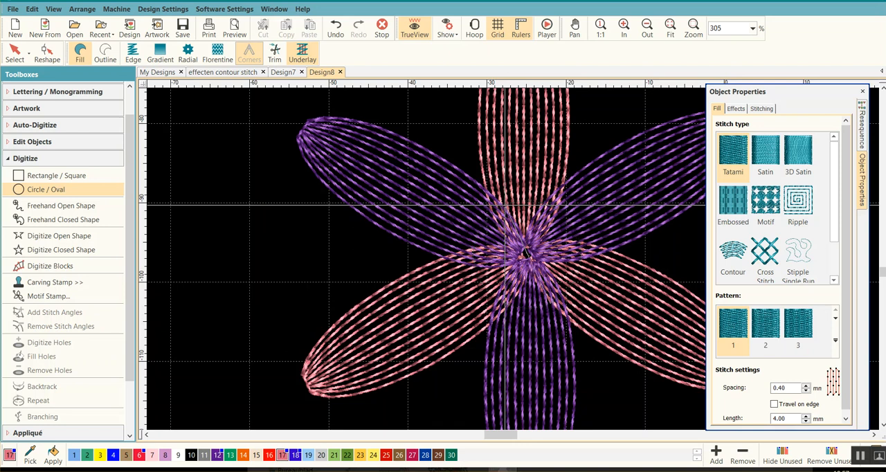